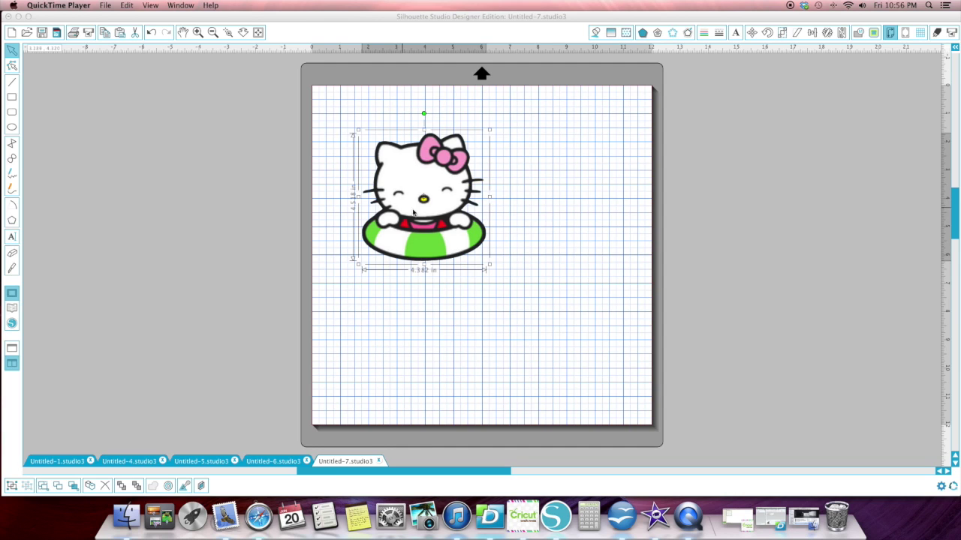
Reposition the Hello Kitty image within the upper-left area of the page.
click(489, 267)
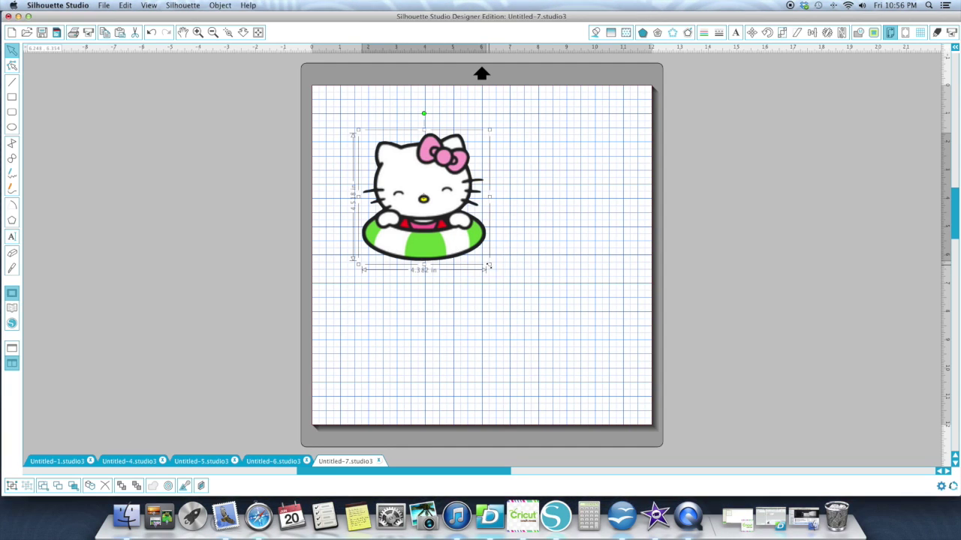
drag(467, 253, 480, 266)
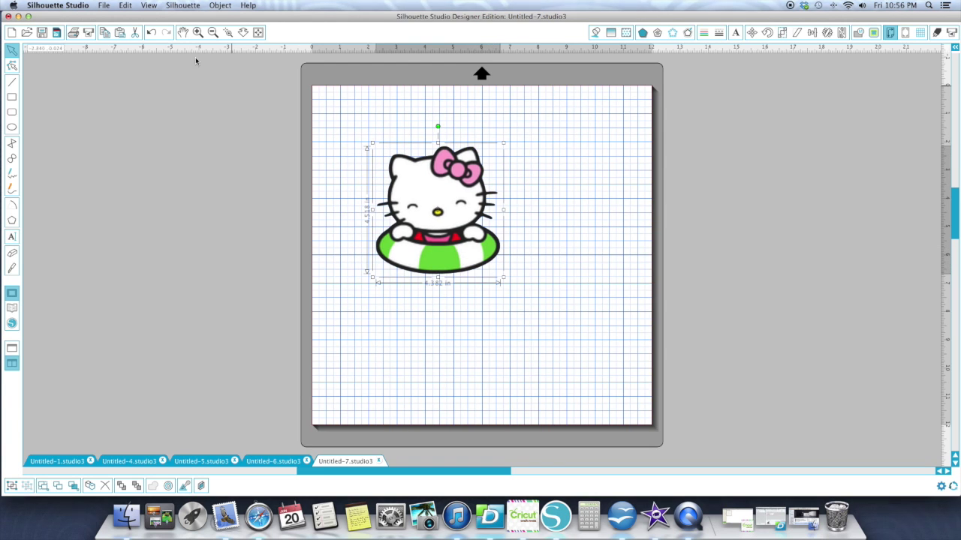
drag(440, 225, 150, 227)
scroll(204, 241, left, 2)
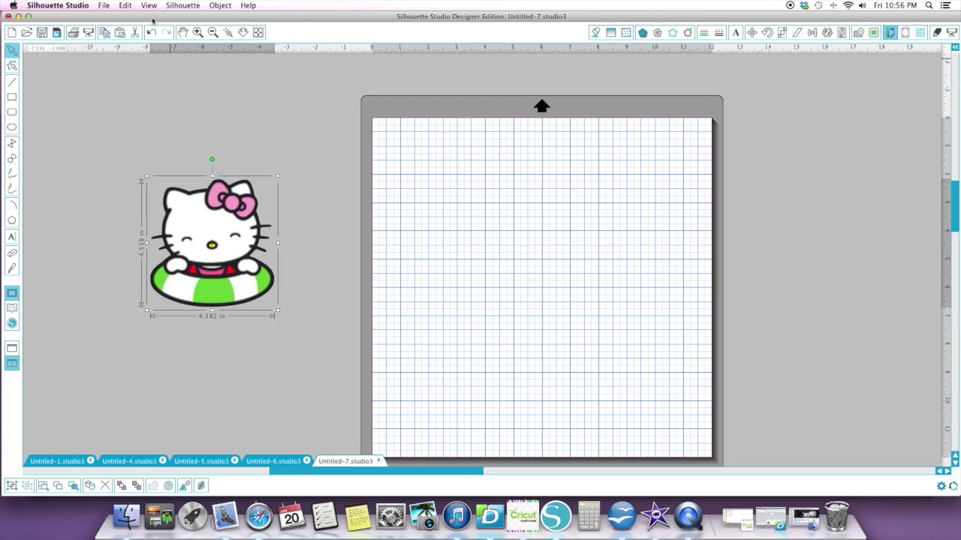
drag(231, 242, 494, 232)
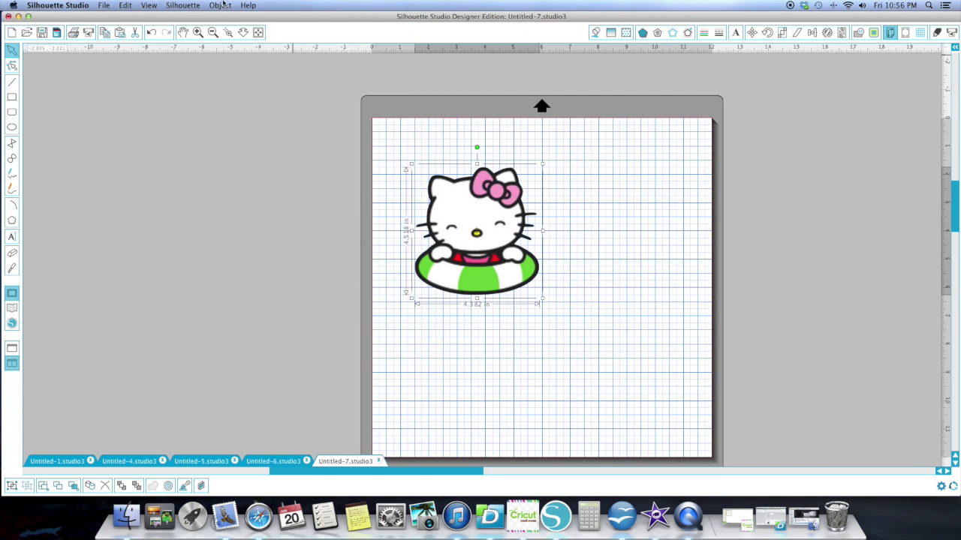
Examine the Hello Kitty image's outlines and colour areas up close.
click(198, 33)
click(198, 33)
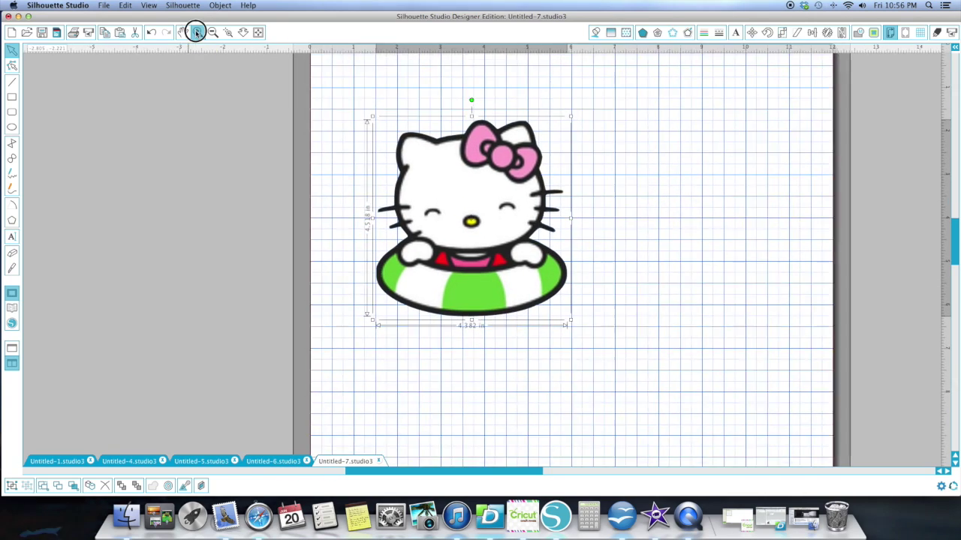
scroll(444, 141, up, 1)
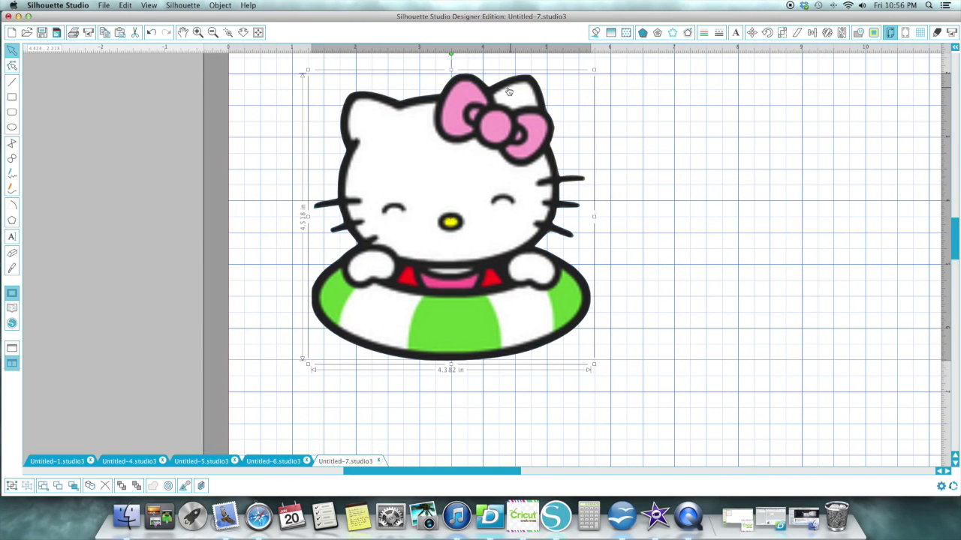
click(197, 33)
click(197, 33)
scroll(418, 129, up, 2)
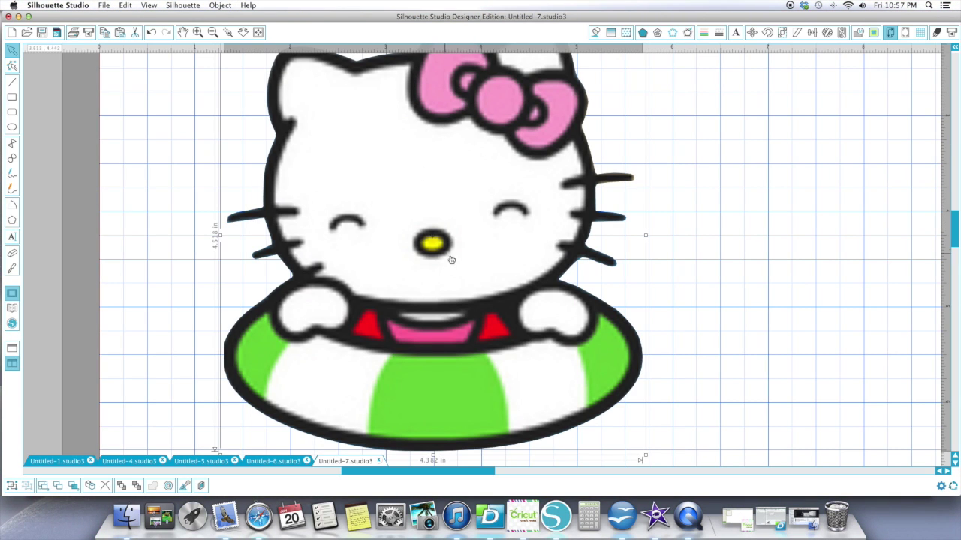
click(212, 32)
click(213, 32)
click(212, 32)
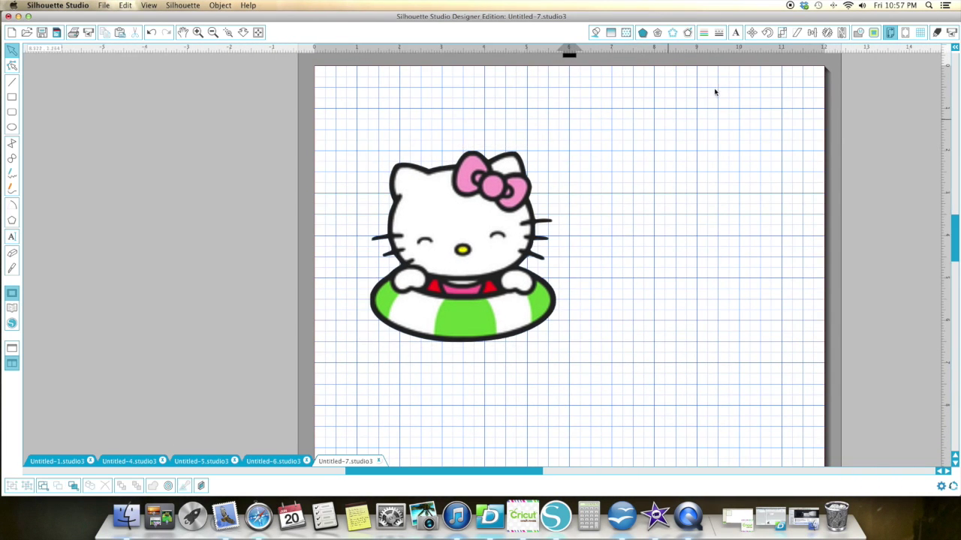
Trace the entire Hello Kitty image with the High Pass and Low Pass filters off.
click(873, 32)
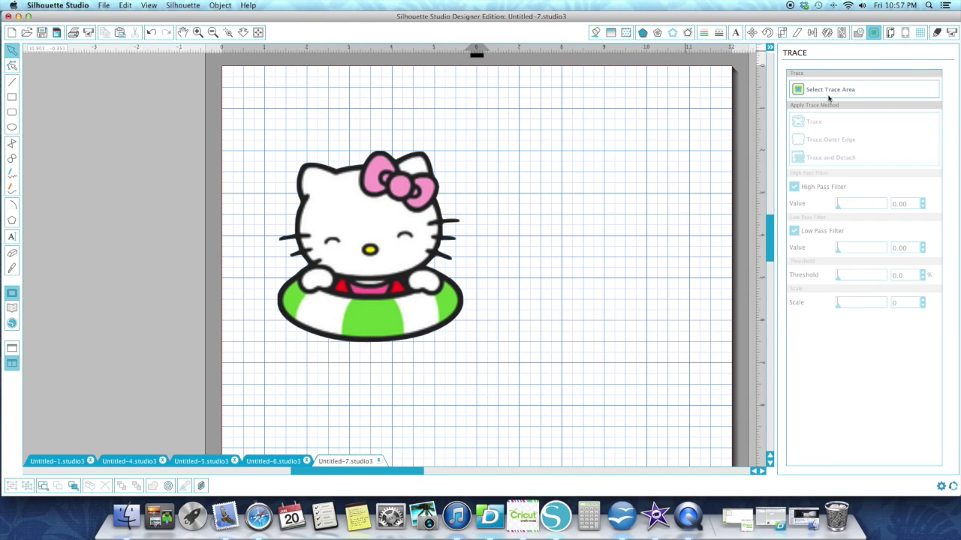
click(800, 92)
mouse_move(243, 133)
mouse_down()
mouse_move(467, 187)
mouse_move(508, 350)
mouse_up()
click(794, 187)
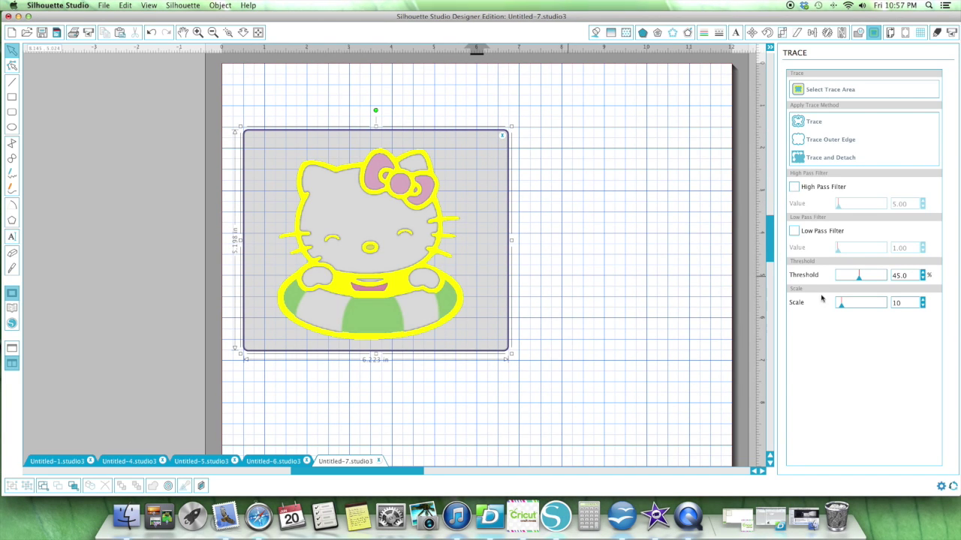
click(800, 124)
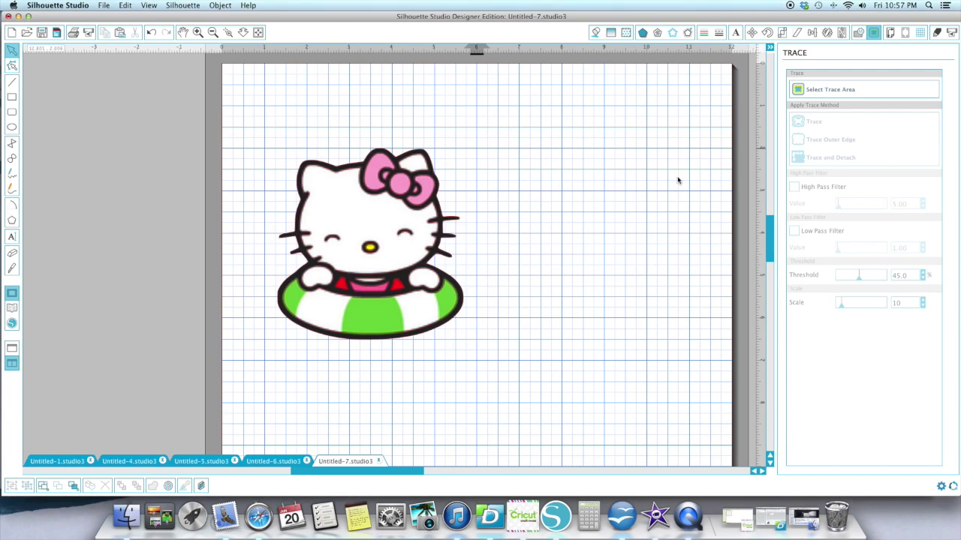
Move the original Hello Kitty image to the right of its traced outline.
drag(416, 198, 649, 188)
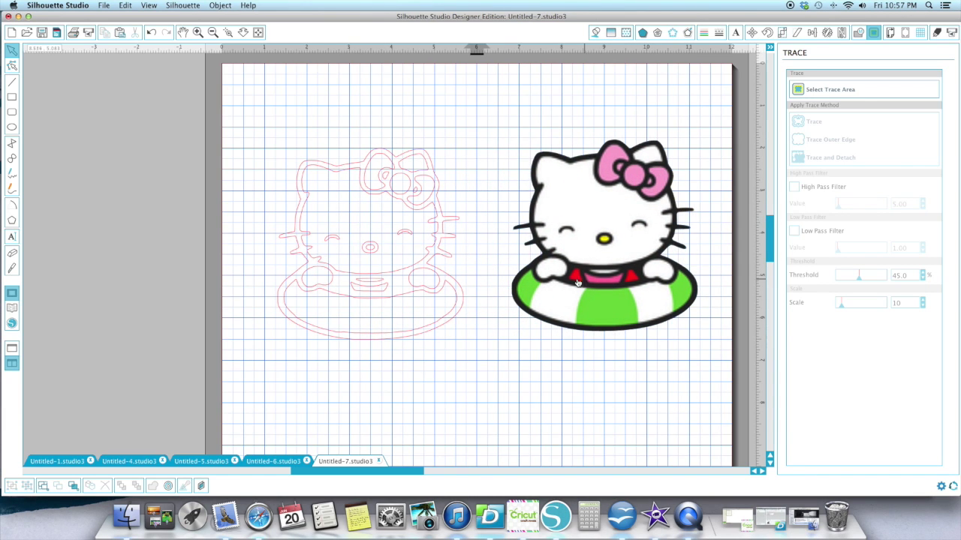
click(391, 203)
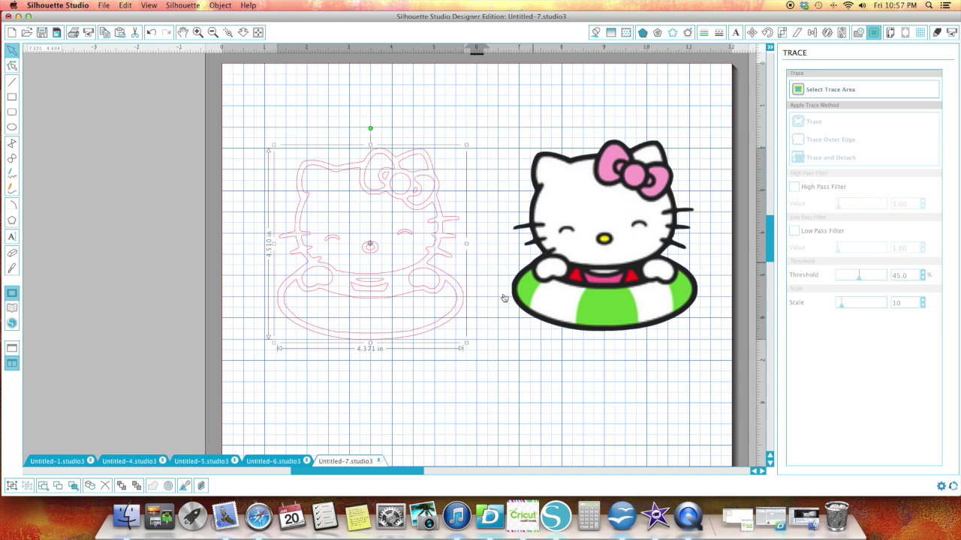
drag(562, 300, 559, 304)
Release the tracing's compound path and move the outer silhouette and swim ring outlines off the page to the left.
click(329, 334)
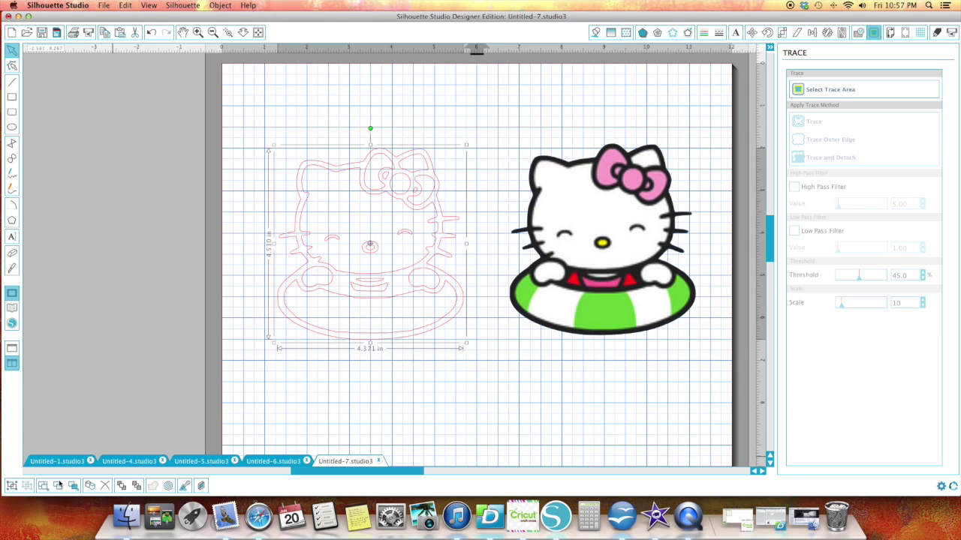
click(220, 5)
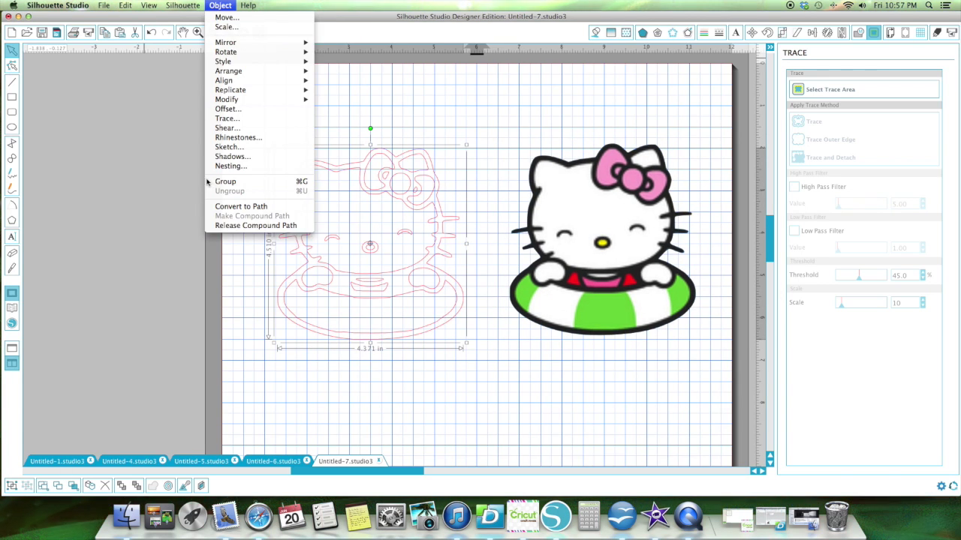
click(242, 227)
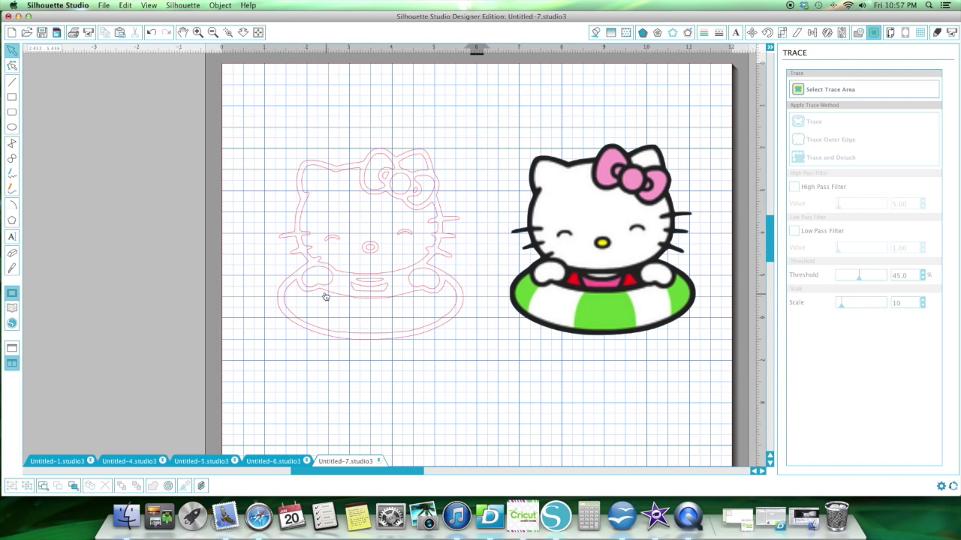
mouse_move(322, 292)
mouse_down()
mouse_move(147, 297)
mouse_move(324, 336)
mouse_move(143, 303)
mouse_move(109, 306)
mouse_move(69, 264)
mouse_up()
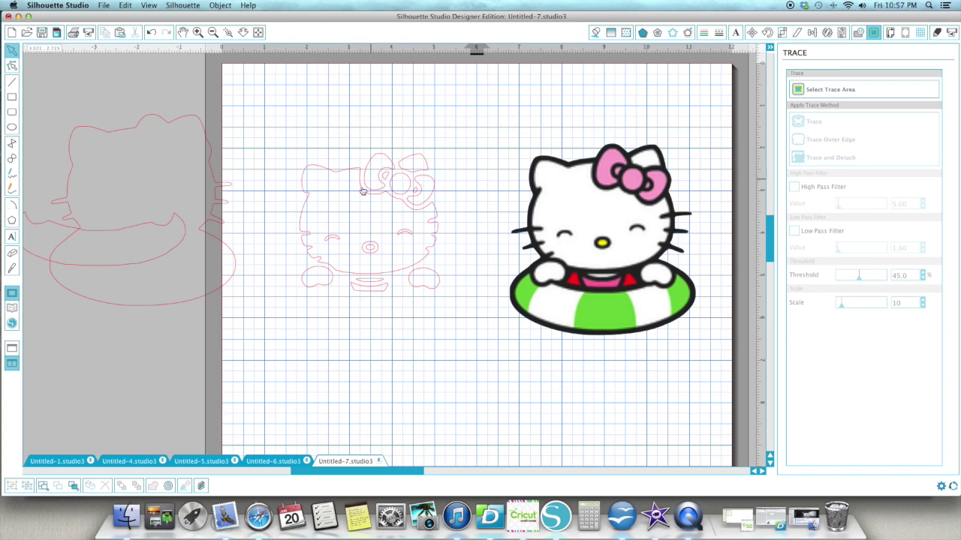
Fill both traced paws with white.
click(429, 291)
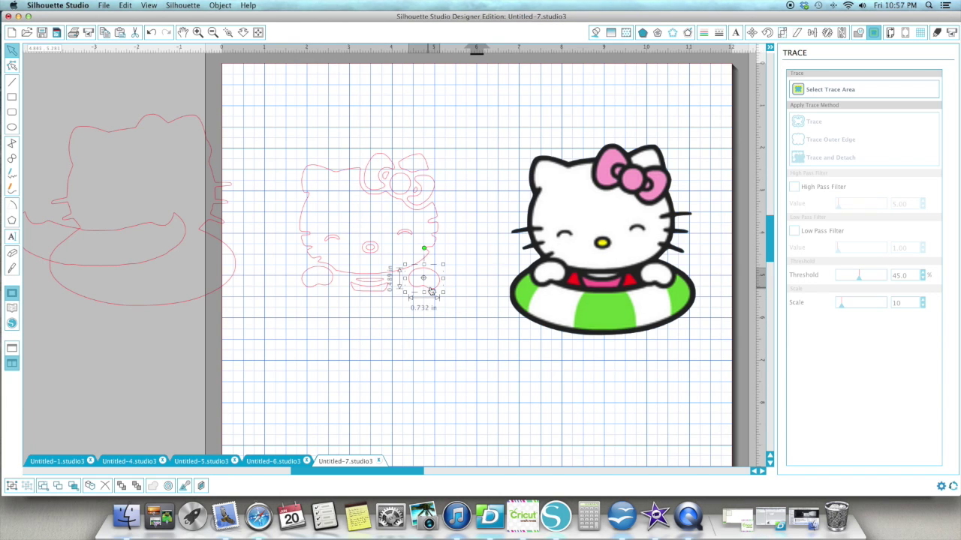
click(594, 32)
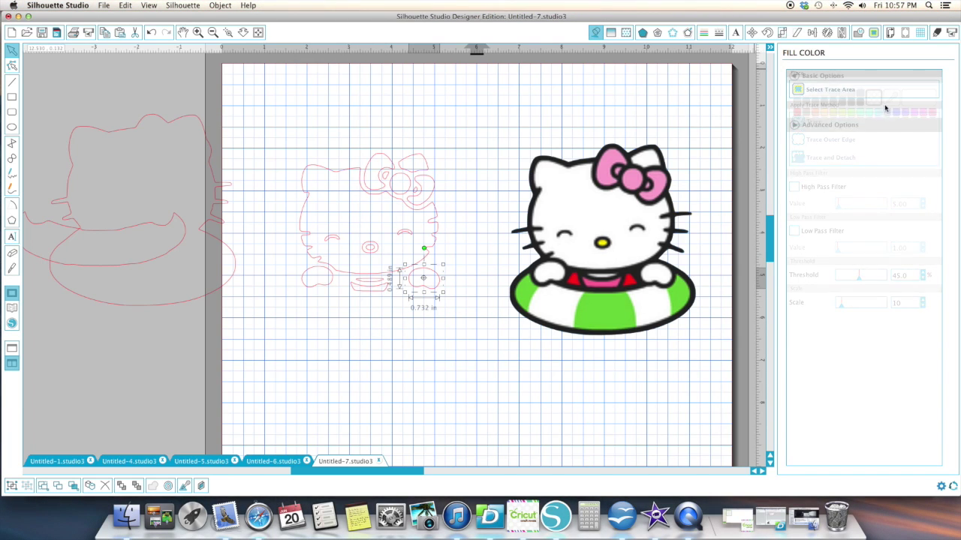
click(914, 100)
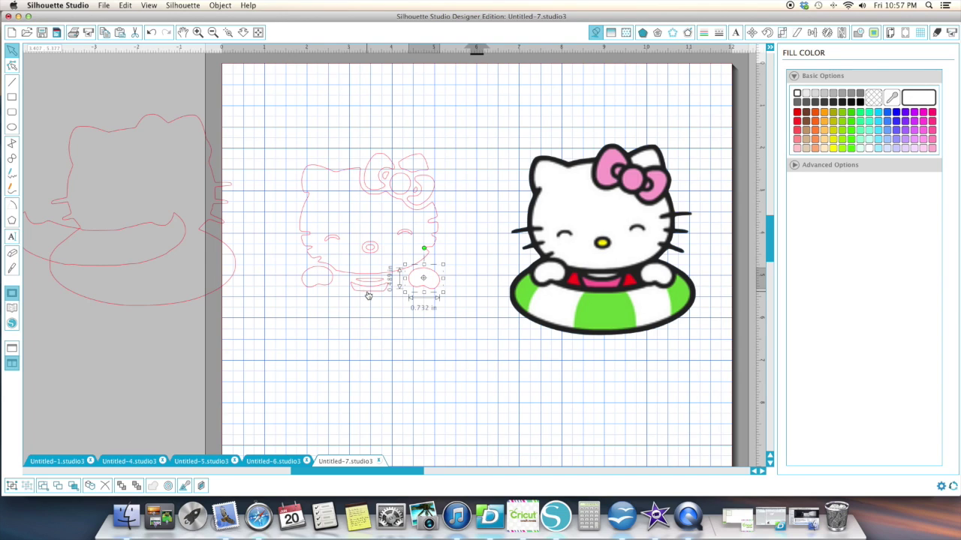
click(311, 289)
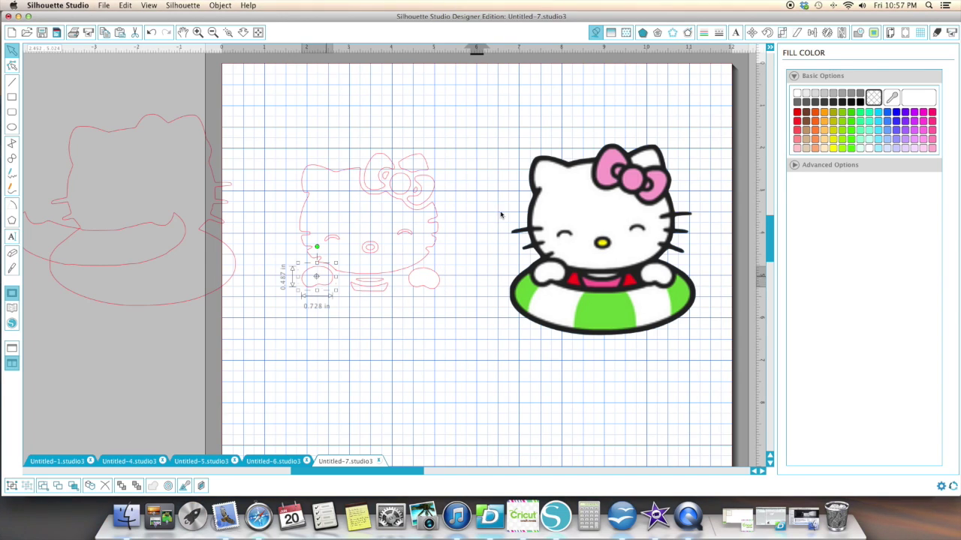
click(917, 97)
Move the traced shirt piece off the page, and fill the thin collar piece and the head with white.
drag(364, 294, 99, 255)
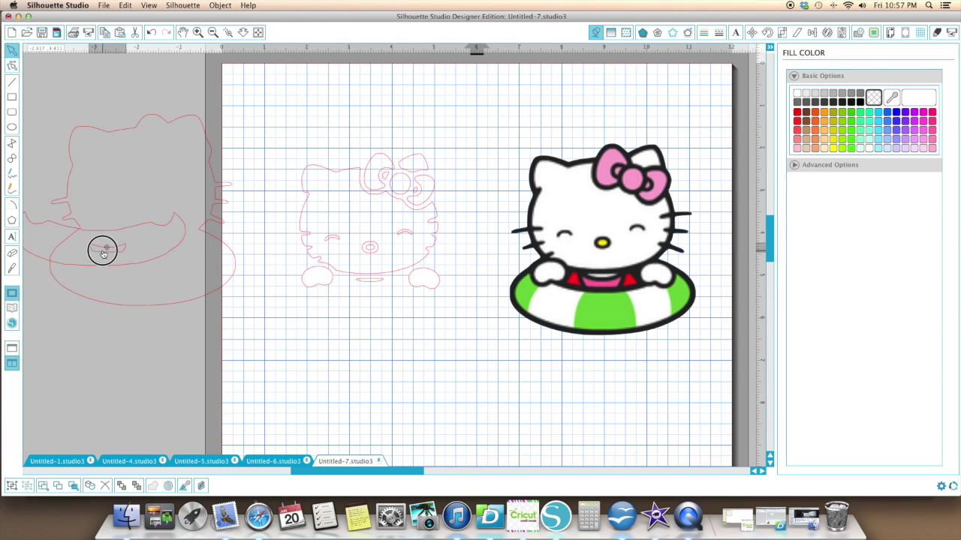
click(360, 285)
click(372, 286)
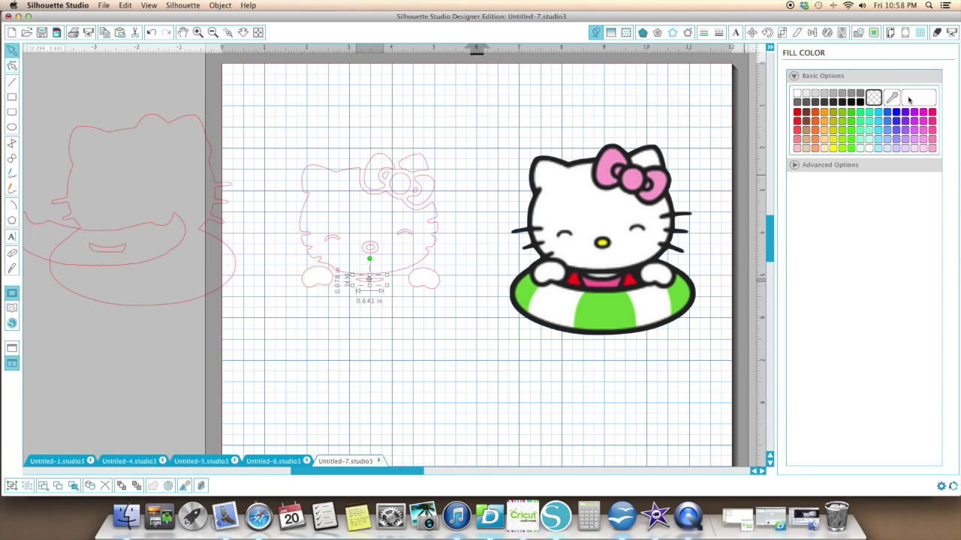
click(401, 272)
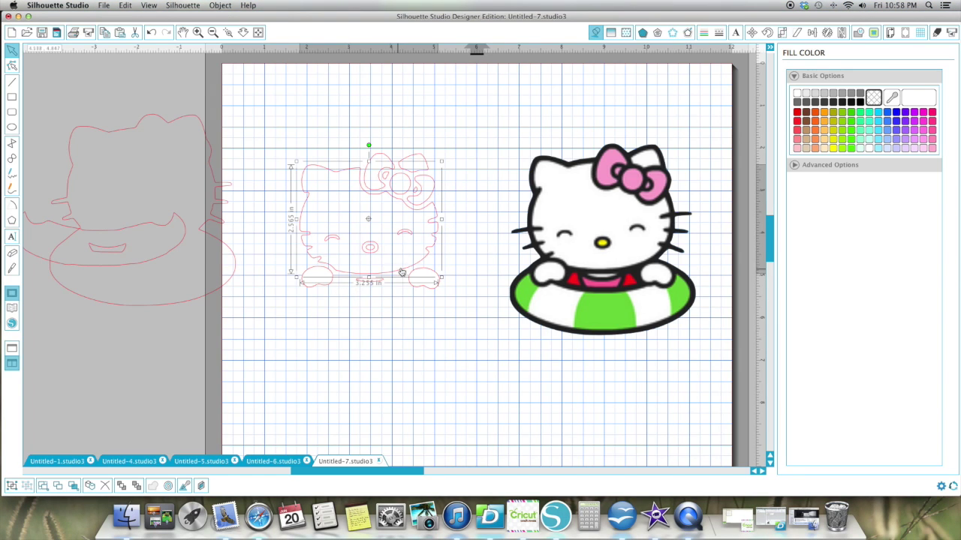
Fill the tracing's left eye and outer nose oval with black.
click(333, 239)
click(860, 100)
click(368, 254)
click(860, 102)
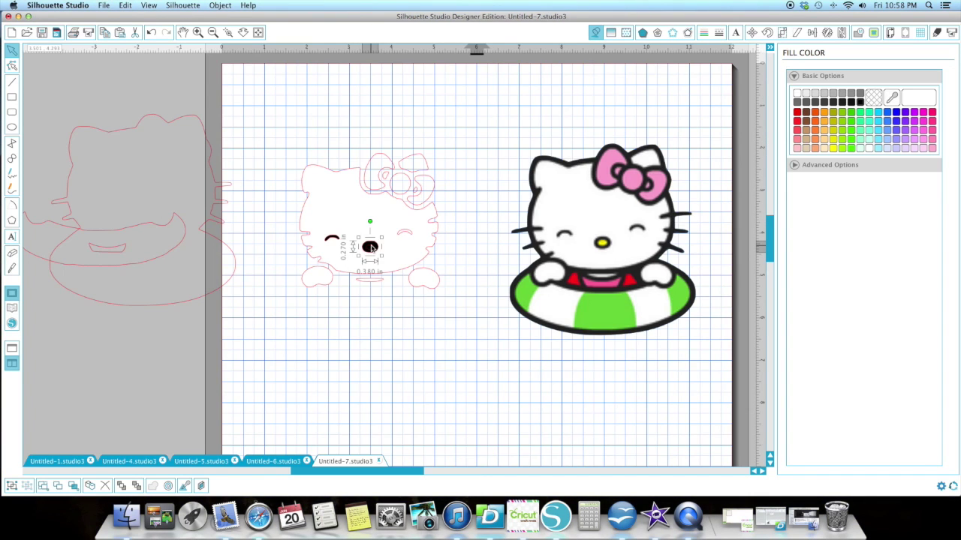
Fill the inner nose oval with the yellow sampled from the original image's nose.
click(373, 255)
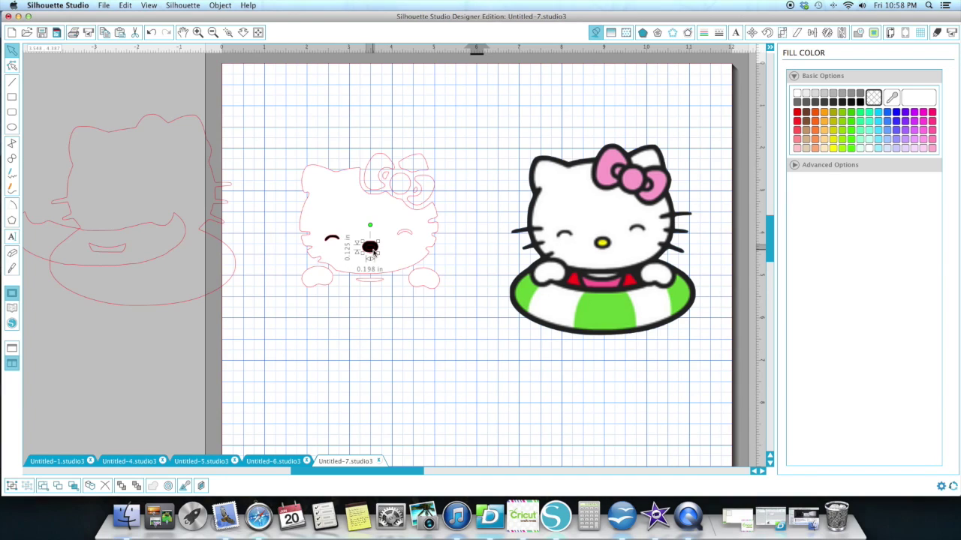
click(893, 98)
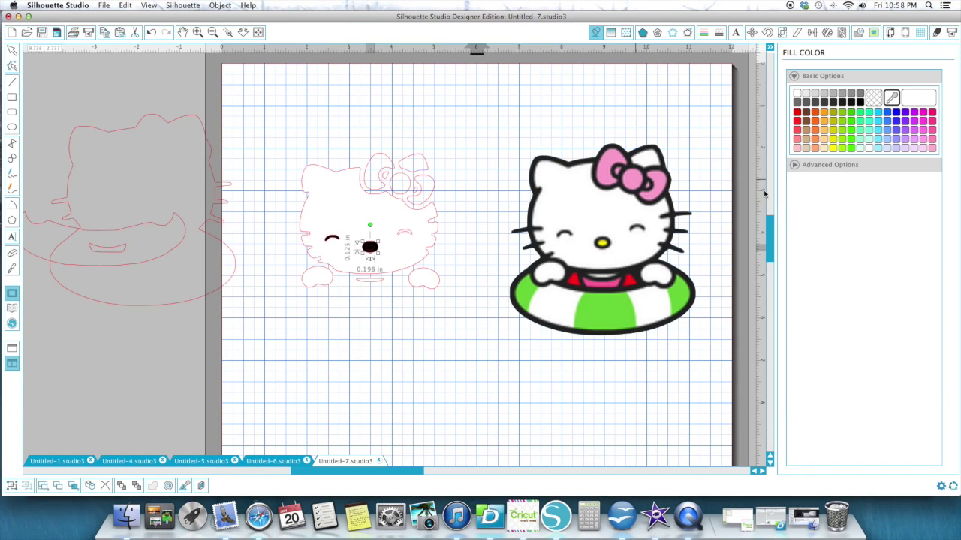
click(602, 241)
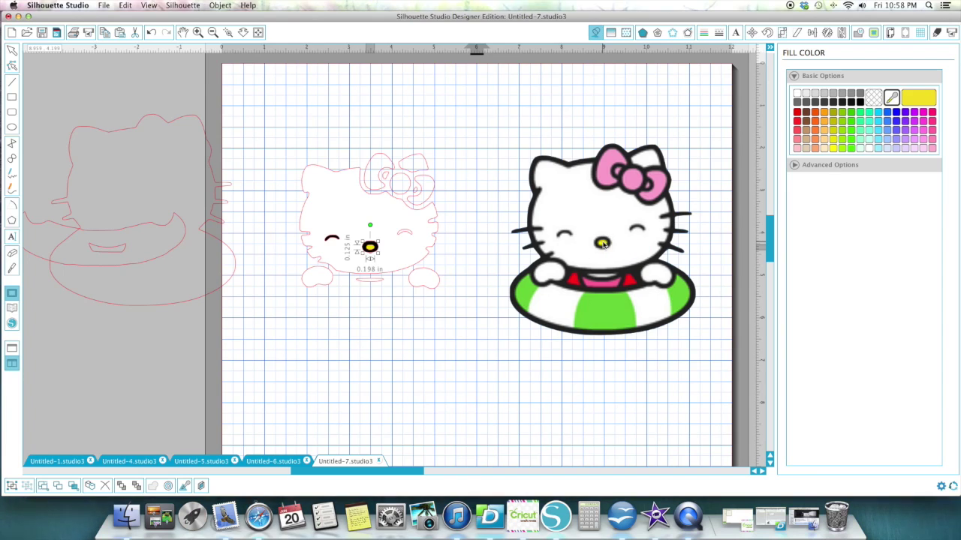
Fill the tracing's right eye with black.
click(411, 237)
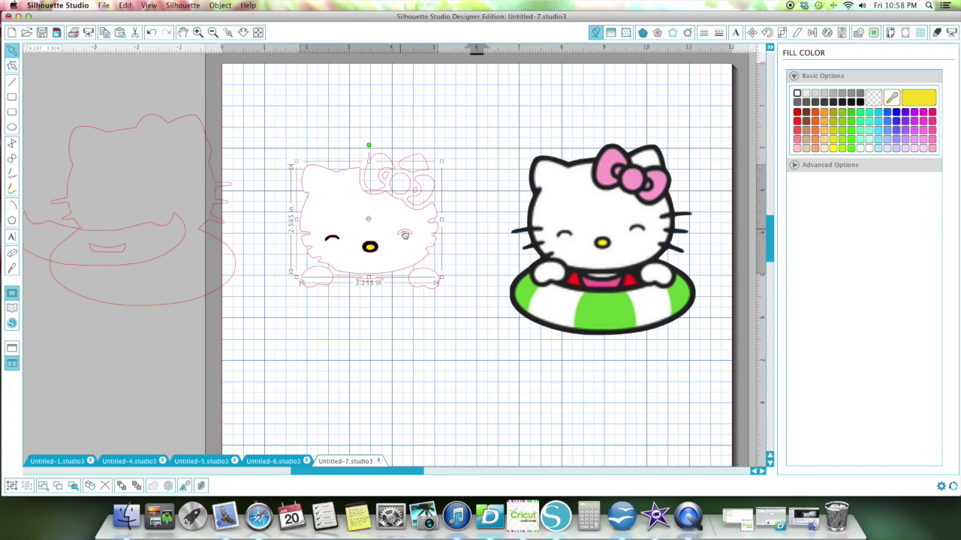
click(405, 236)
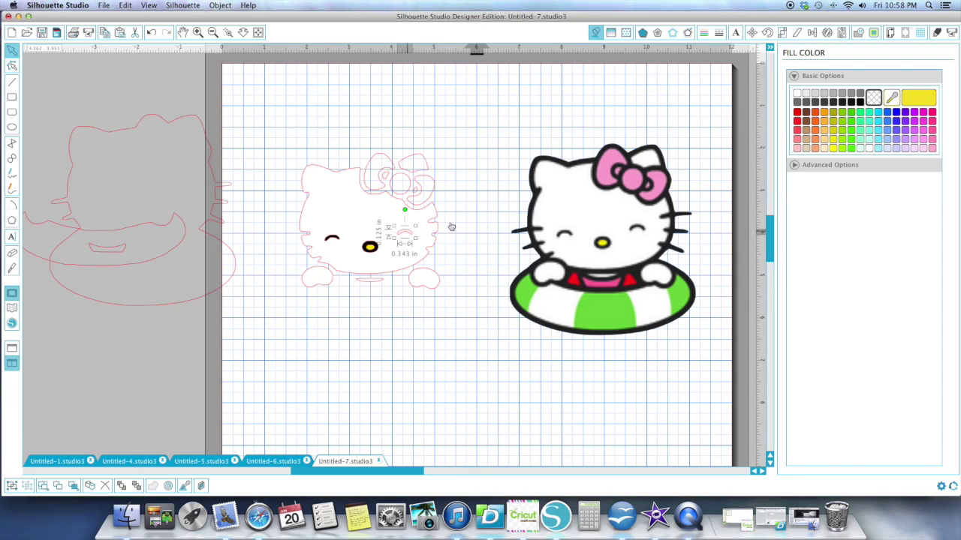
click(861, 102)
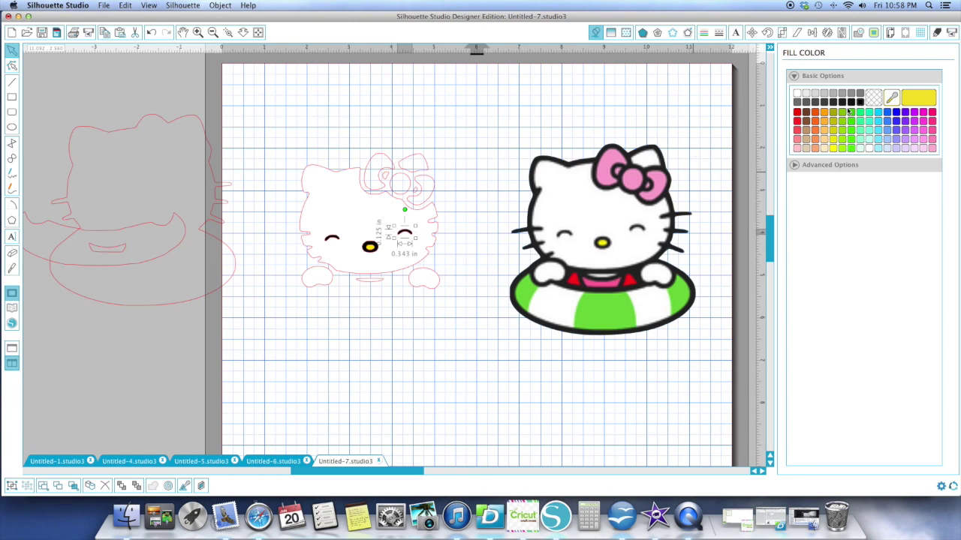
Fill the bow's left loop and centre knot with the pink sampled from the original image's bow.
click(373, 192)
click(891, 97)
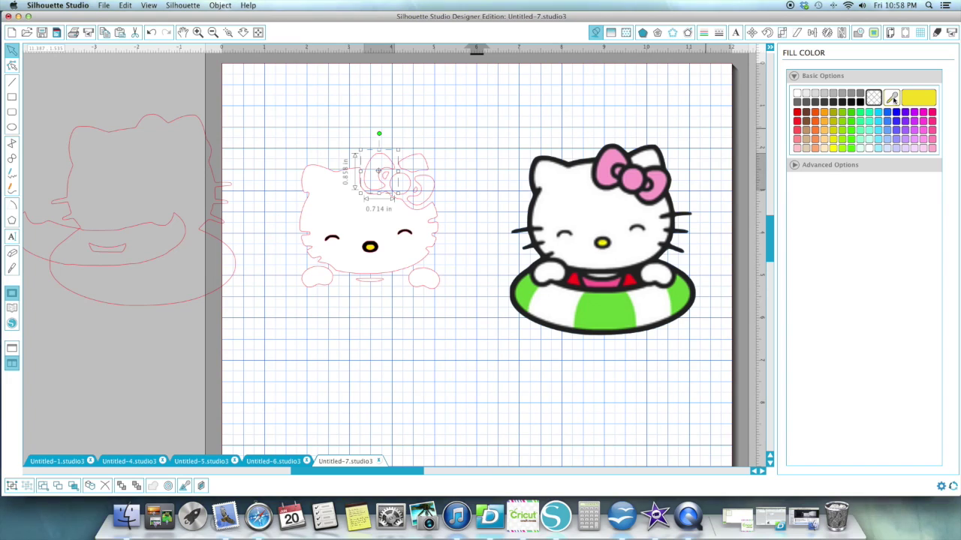
click(617, 167)
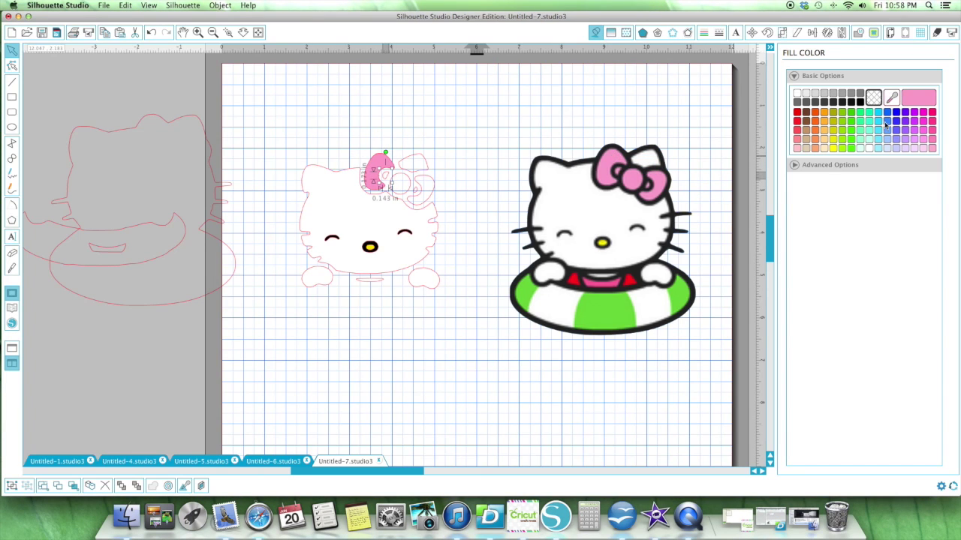
click(397, 186)
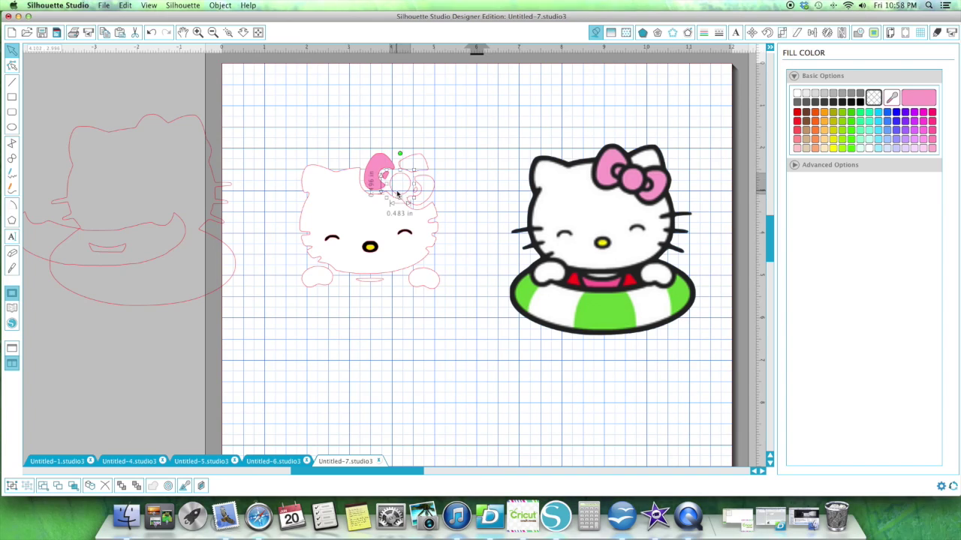
click(913, 100)
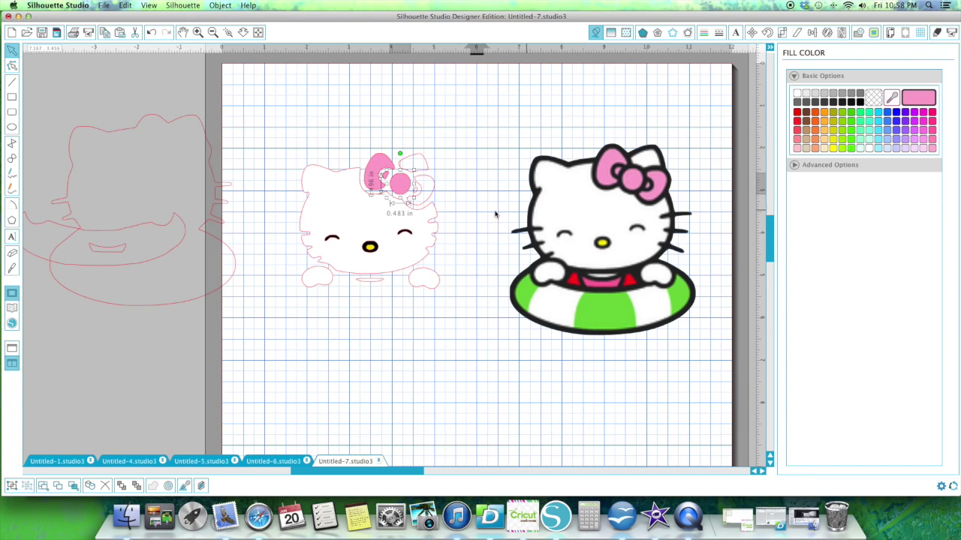
Fill the bow's right loop and its small inner piece with the sampled pink, and the ear beside the bow with white.
click(428, 201)
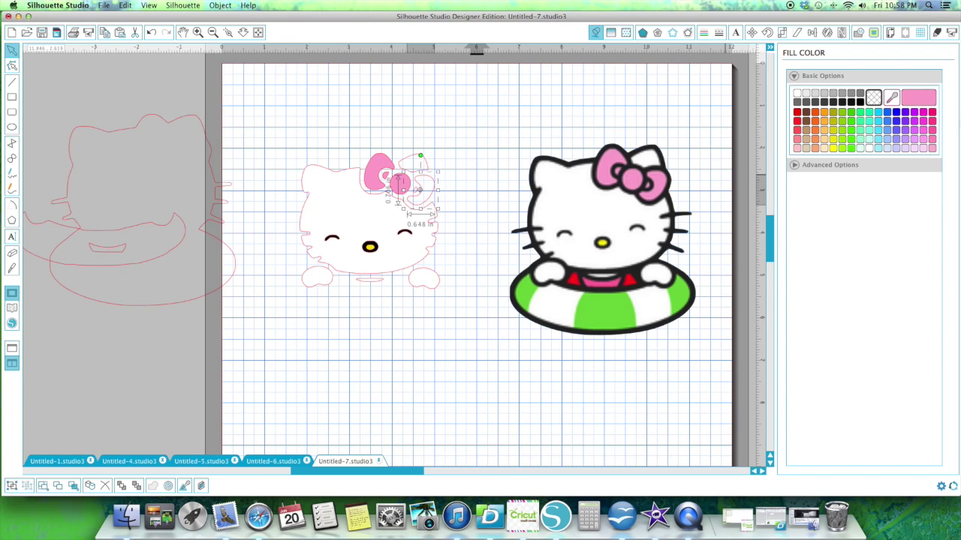
click(912, 101)
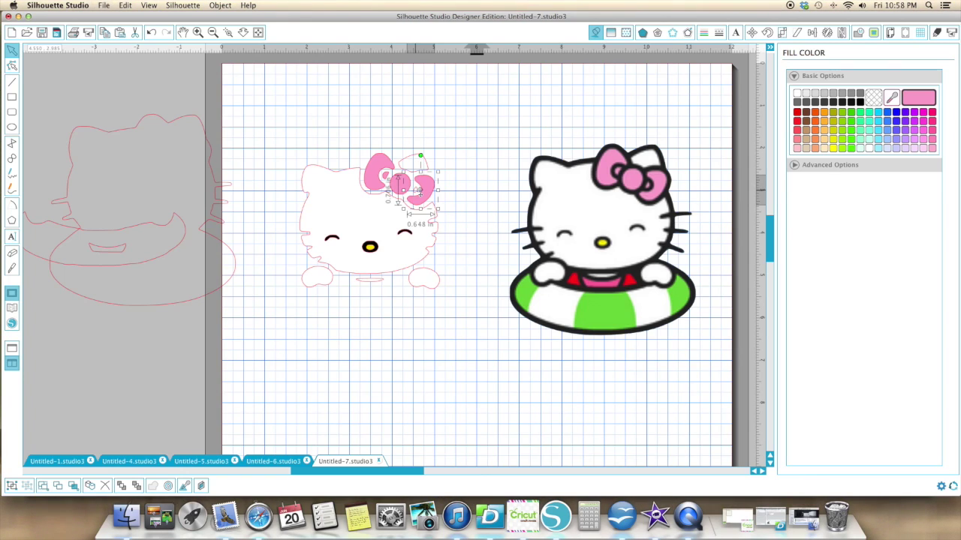
click(460, 160)
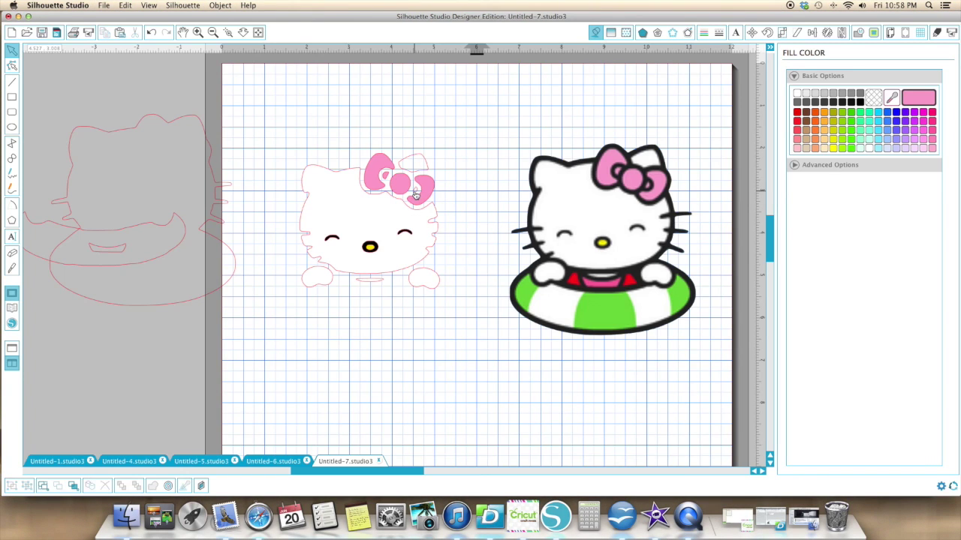
click(415, 196)
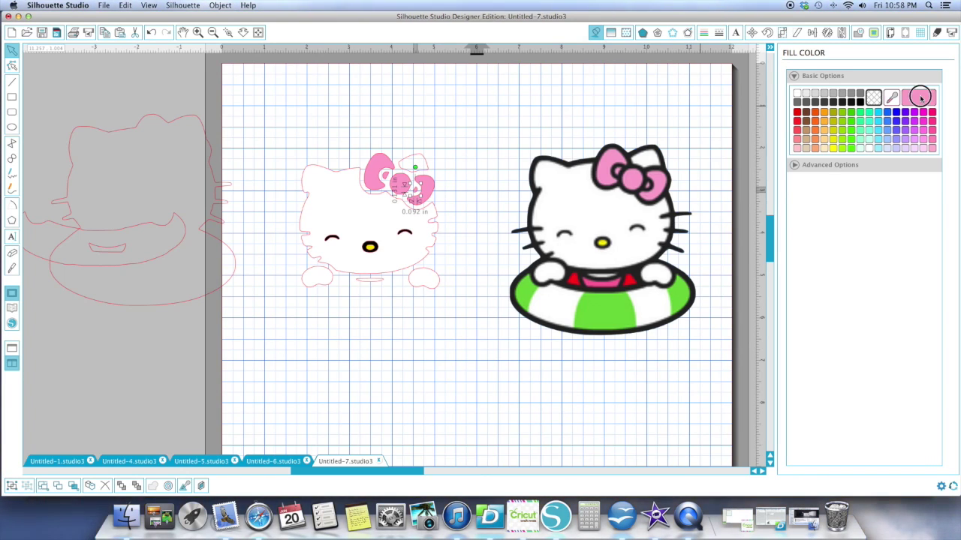
click(424, 169)
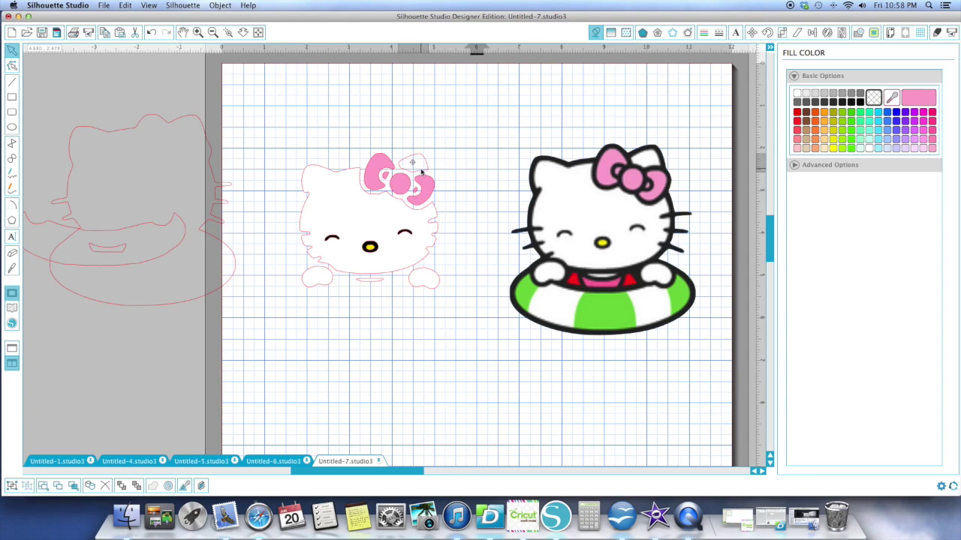
click(797, 94)
Group all the coloured tracing pieces and delete the leftover outline shapes lying beside the page.
drag(272, 128, 466, 313)
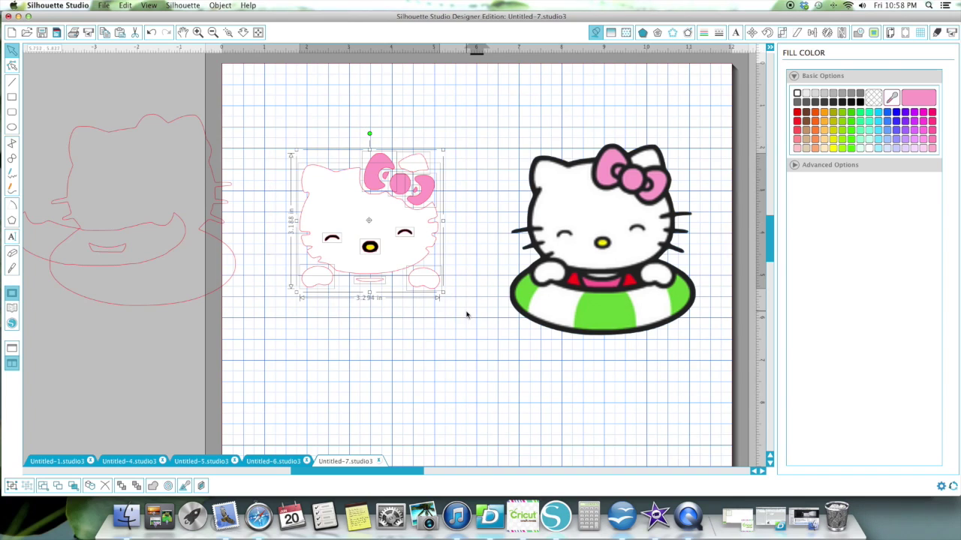
click(11, 486)
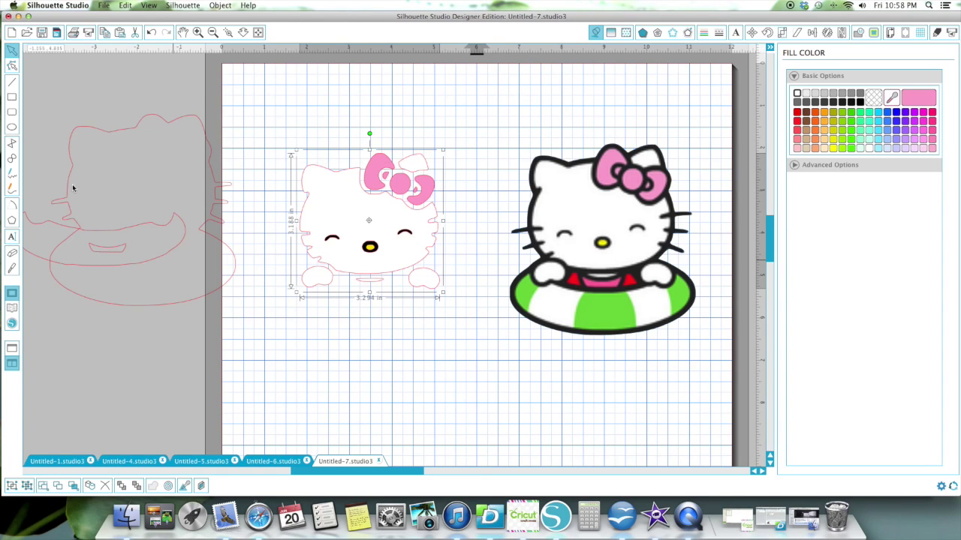
click(107, 289)
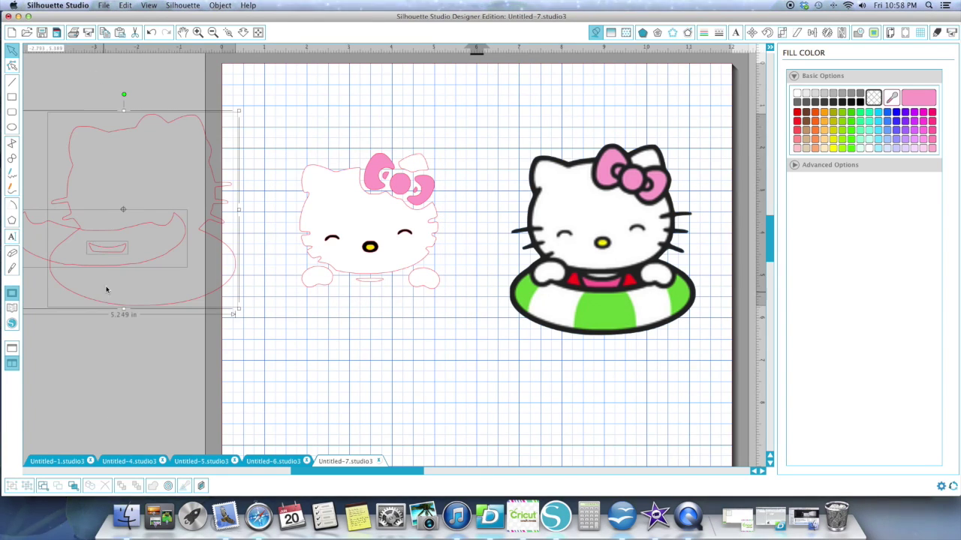
key(Delete)
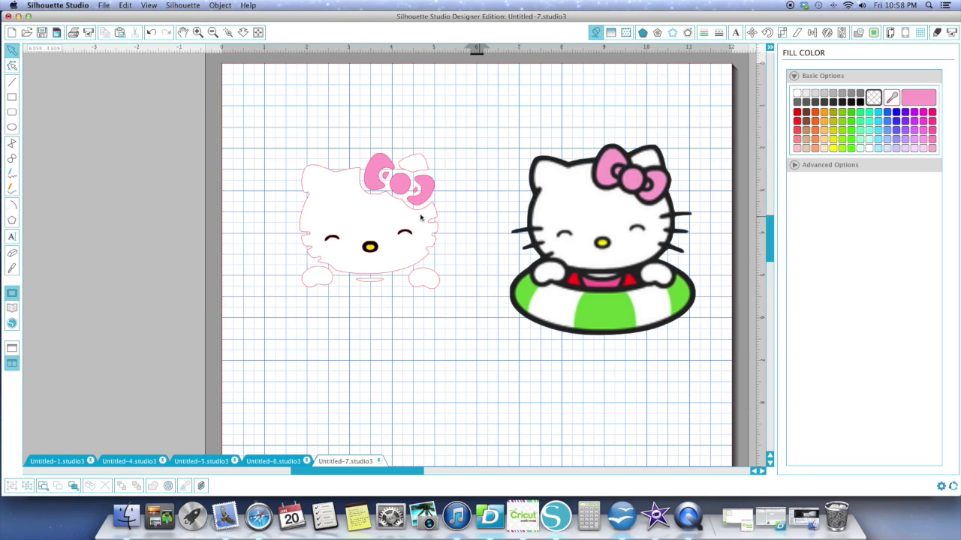
Place the coloured tracing over the original image, group the two, and move the group to the left half of the page.
drag(349, 228, 580, 225)
drag(481, 128, 702, 362)
click(12, 486)
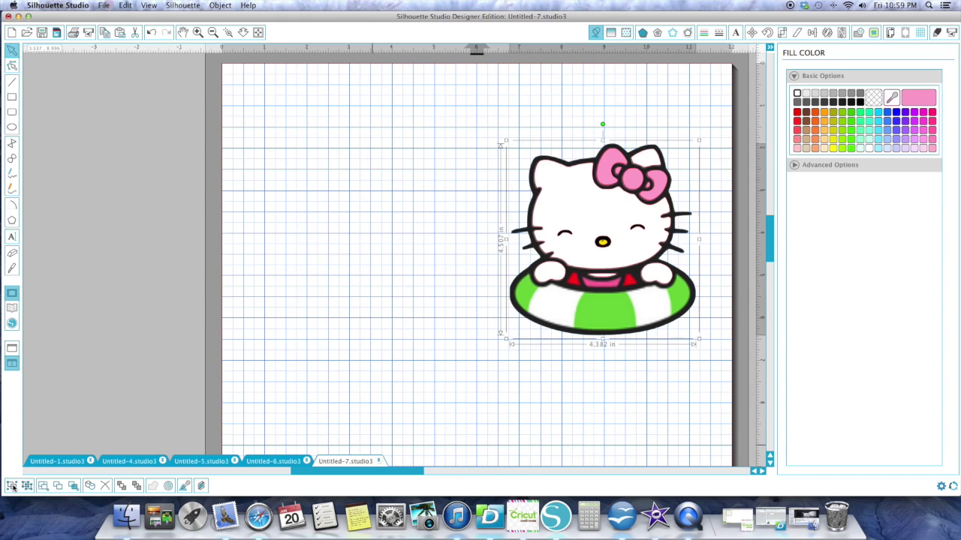
drag(607, 324, 395, 303)
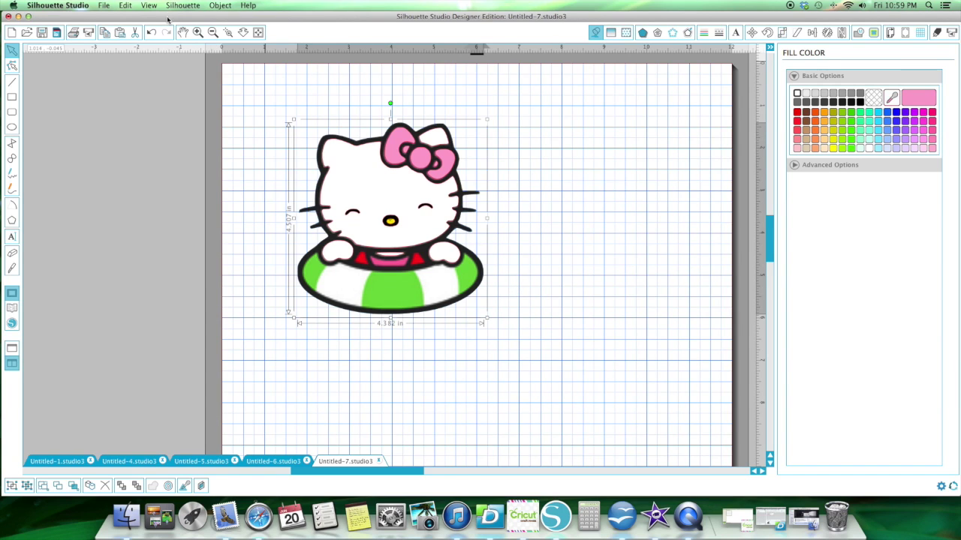
Nudge the coloured pieces slightly left within the design to align them with the image beneath, and group everything again.
click(198, 32)
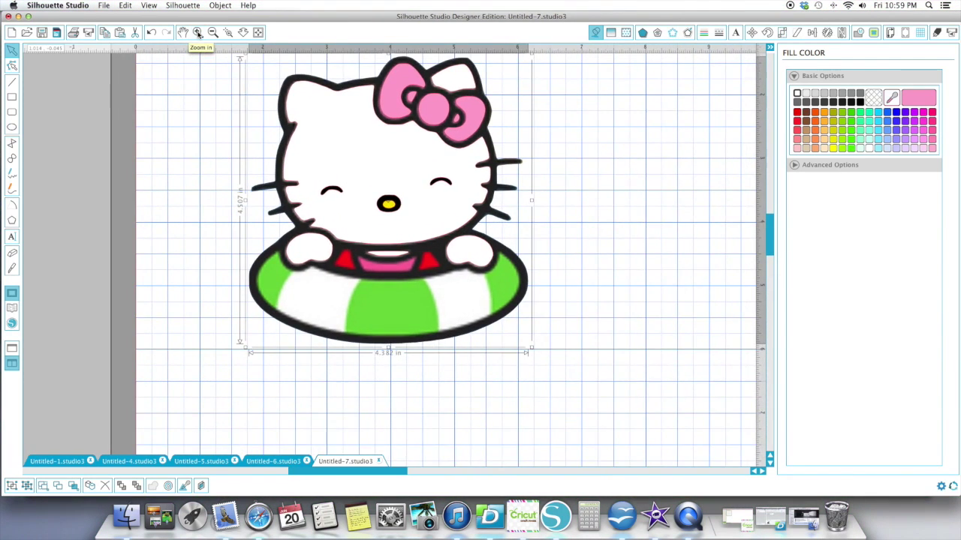
click(198, 32)
scroll(450, 164, up, 3)
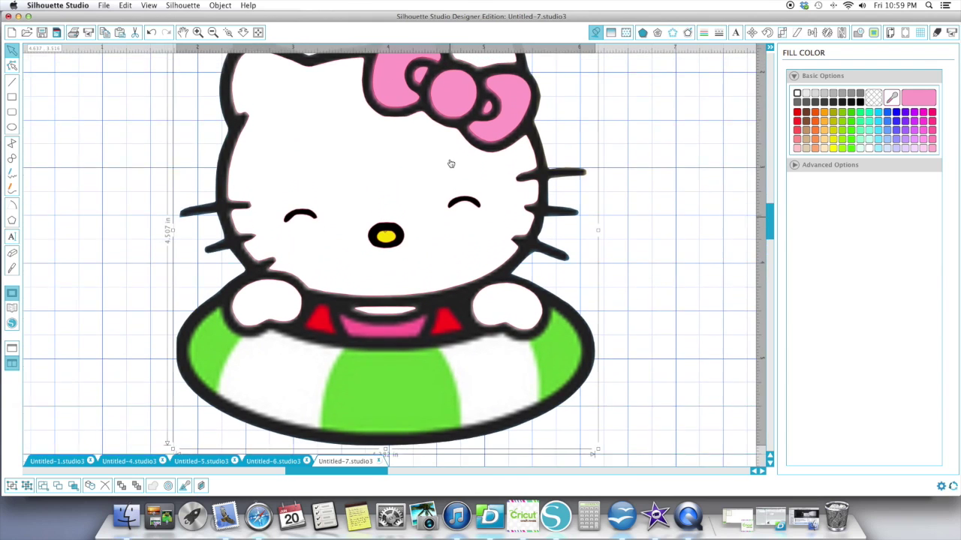
scroll(440, 182, up, 2)
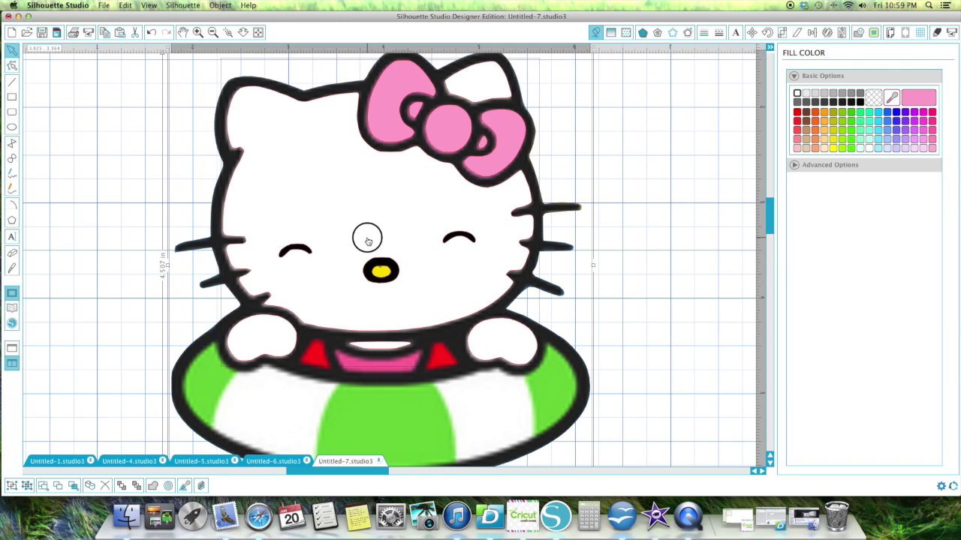
drag(365, 235, 363, 236)
click(107, 293)
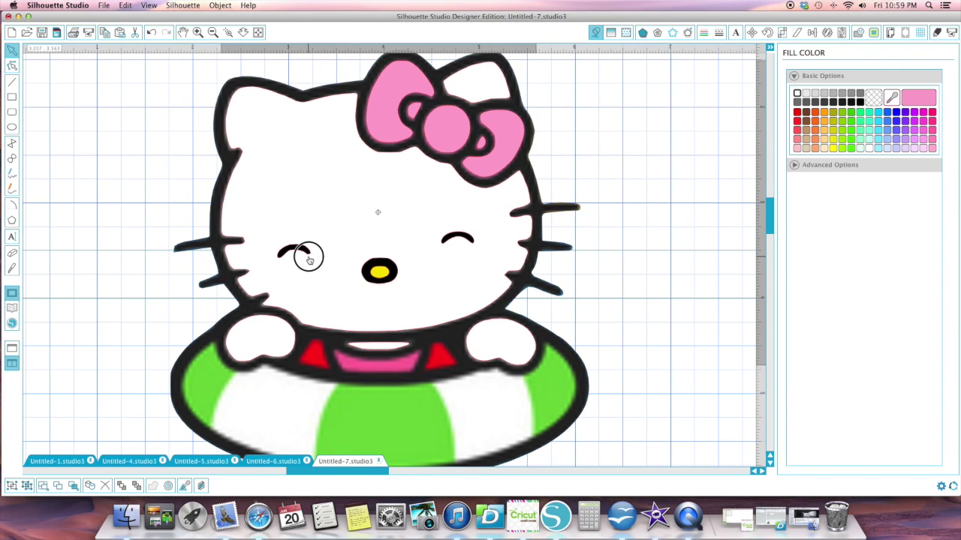
click(308, 258)
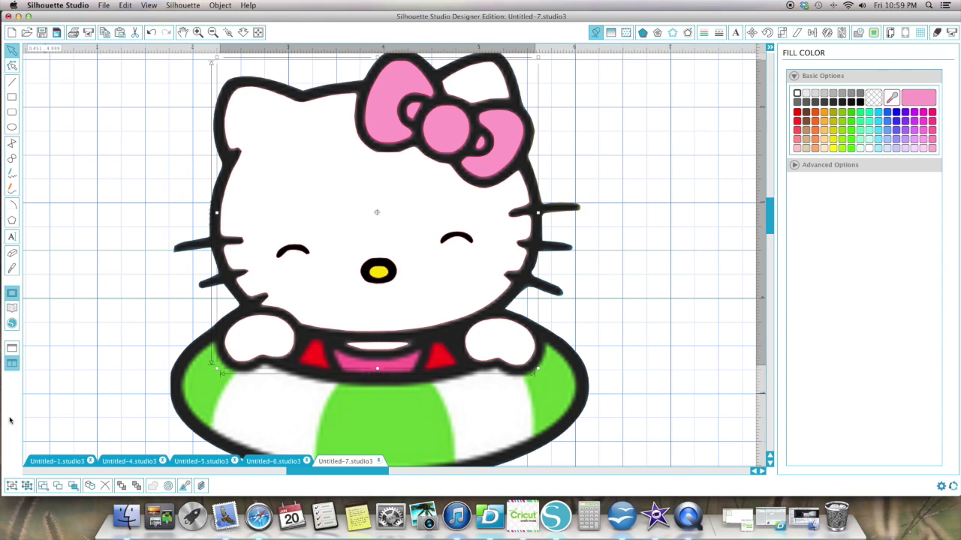
key(super+a)
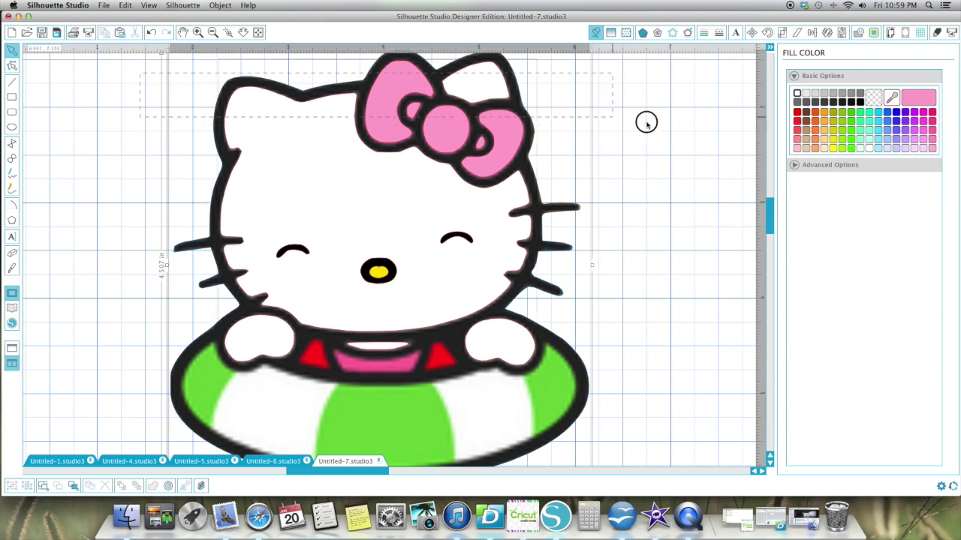
click(11, 486)
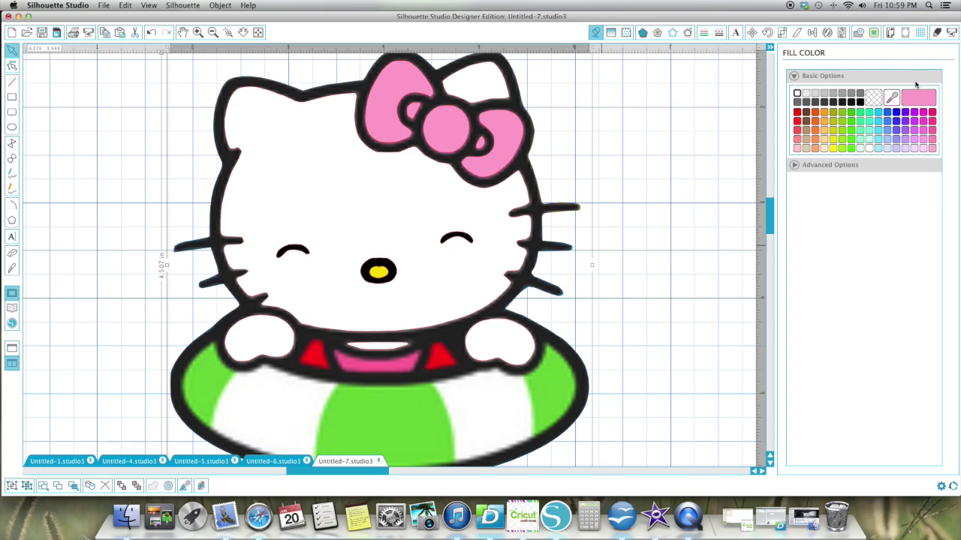
Set the grouped design's cut style to Cut Edge and close the cut settings.
click(937, 33)
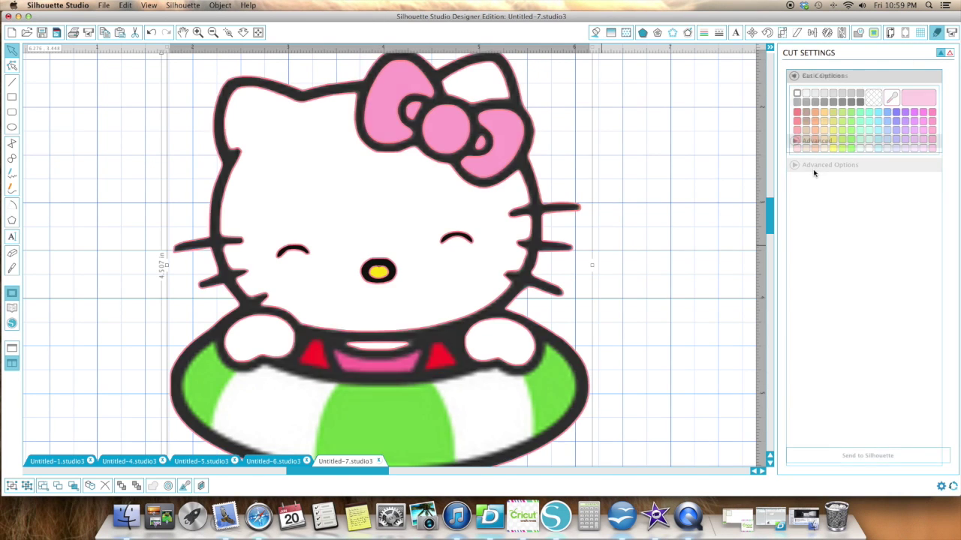
click(800, 168)
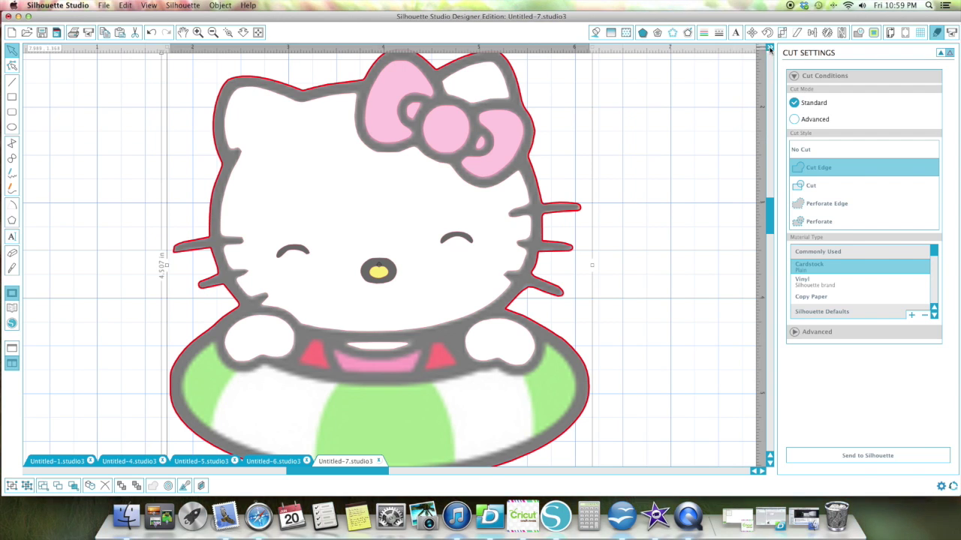
click(937, 33)
Copy the finished Hello Kitty group.
scroll(733, 204, down, 3)
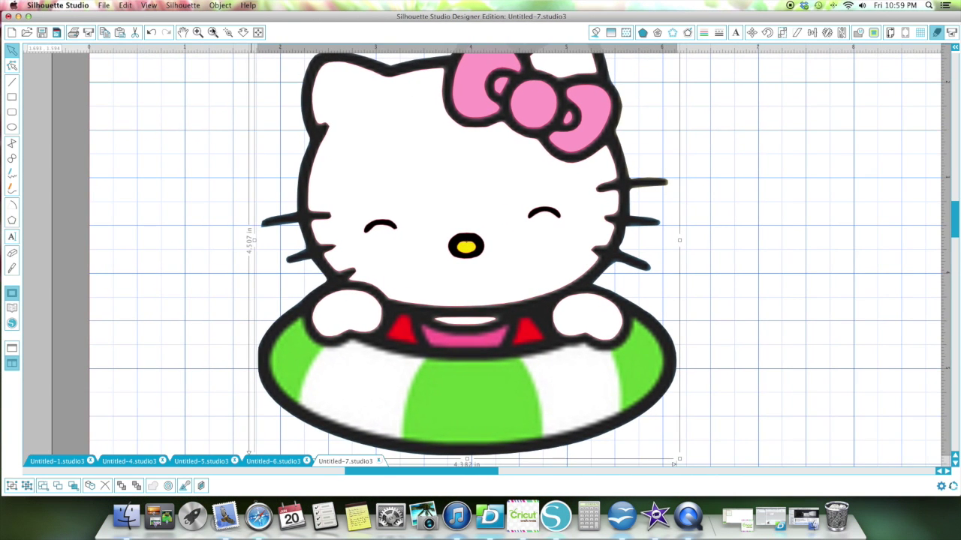
click(213, 33)
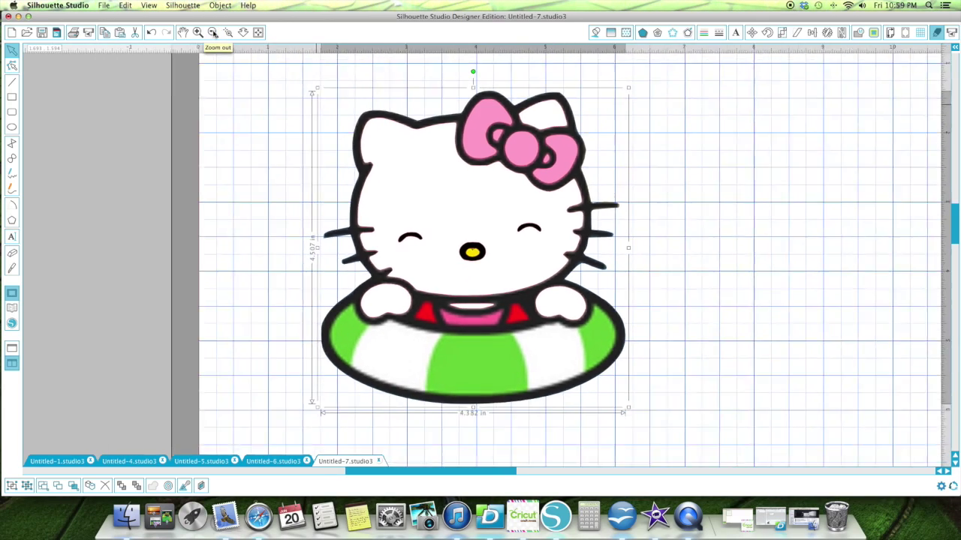
click(213, 32)
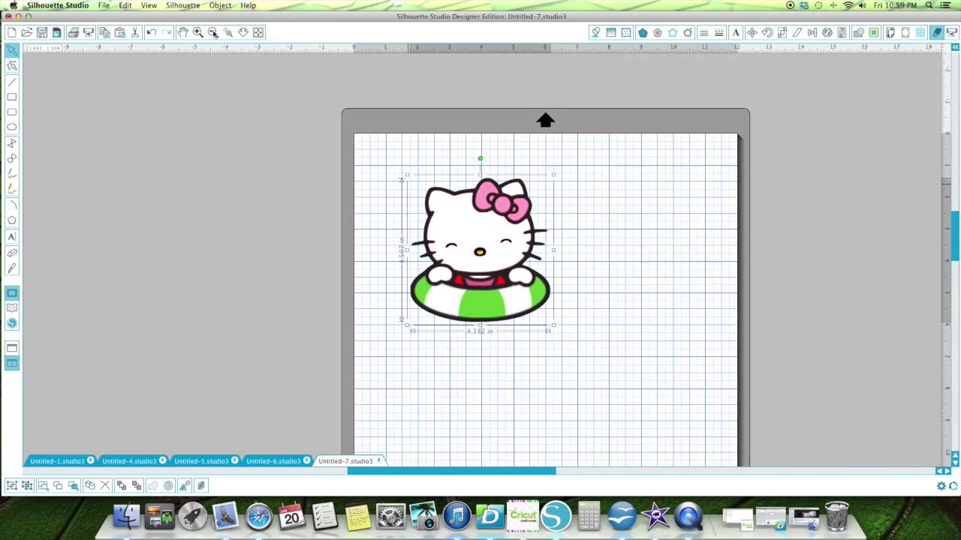
right_click(501, 242)
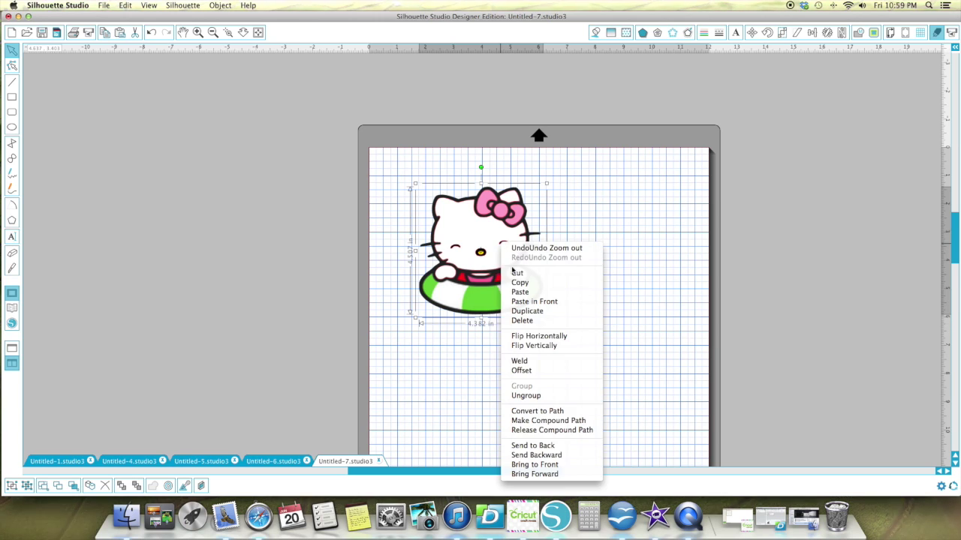
click(522, 283)
In the Untitled-6 document, move the lower spare Hello Kitty image from the page's right side to the empty area on its left.
click(276, 460)
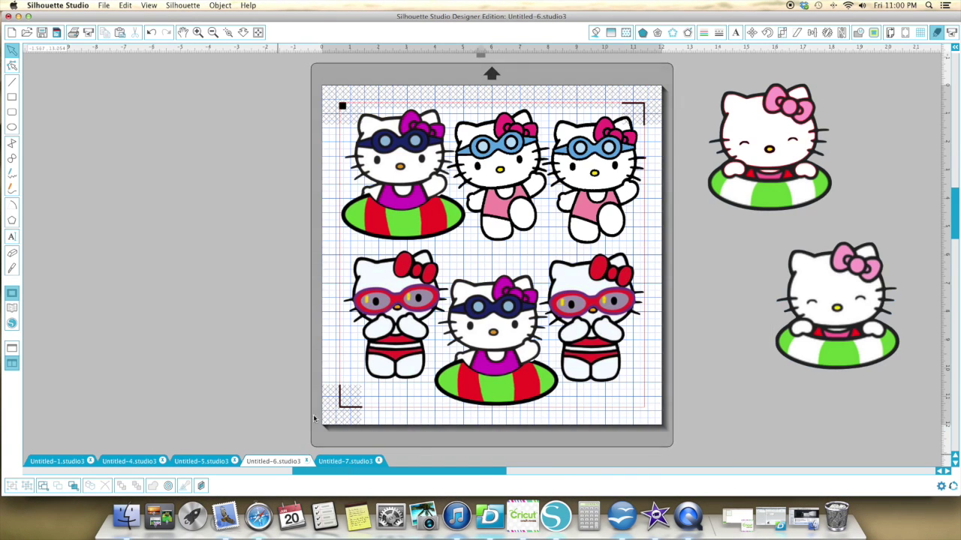
click(828, 316)
drag(827, 317, 83, 225)
scroll(232, 239, left, 5)
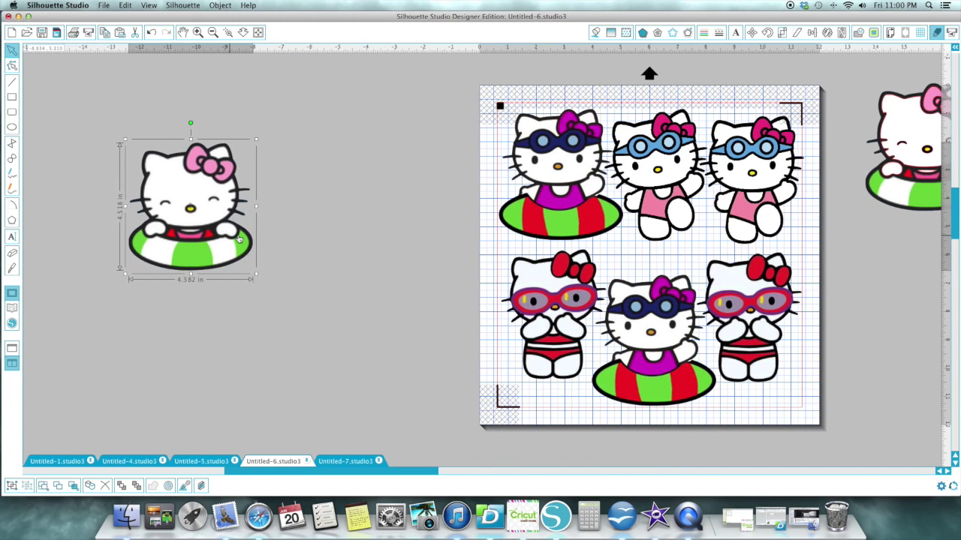
Paste the copied Hello Kitty design and place it just right of the original image, outside the page.
right_click(337, 194)
click(355, 240)
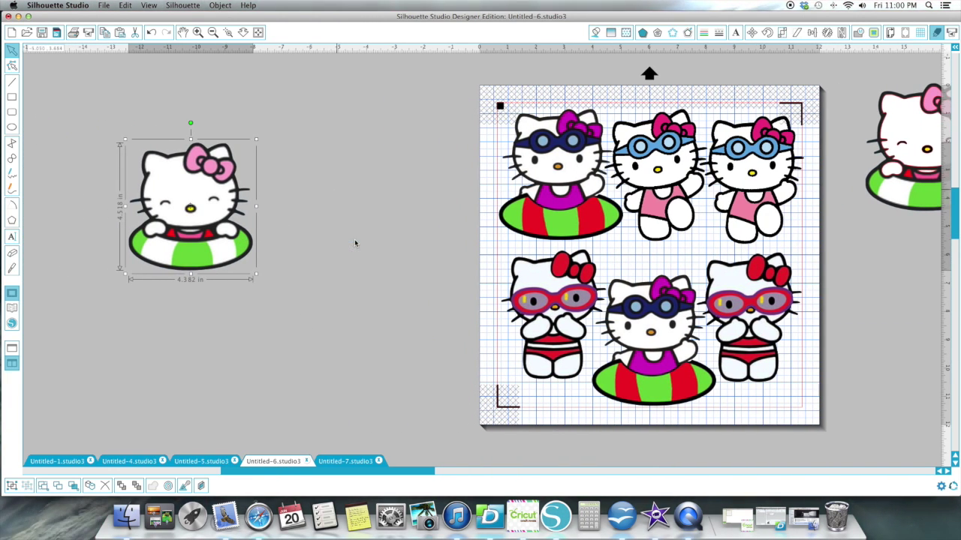
drag(590, 246, 302, 240)
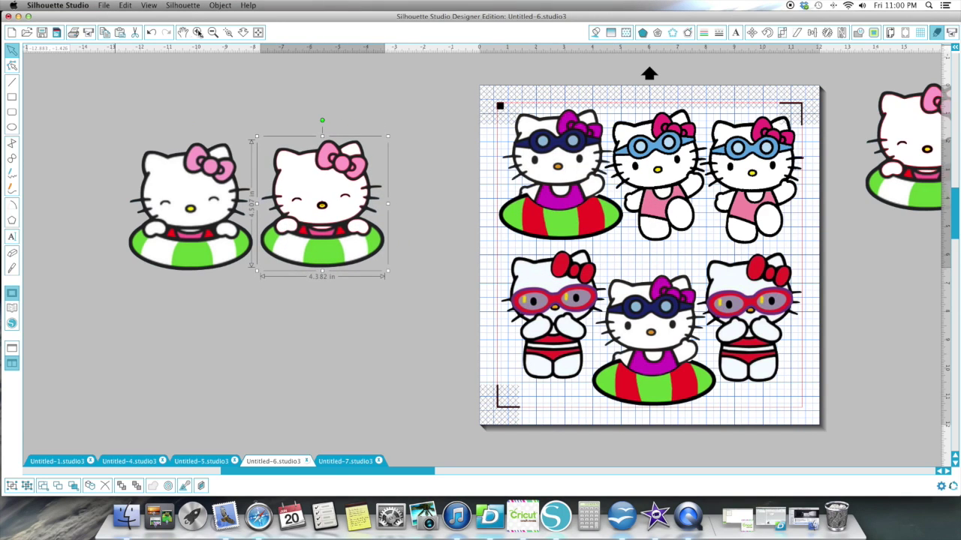
Nudge the pasted design slightly down and to the left so it lines up beside the original for a close comparison.
click(197, 31)
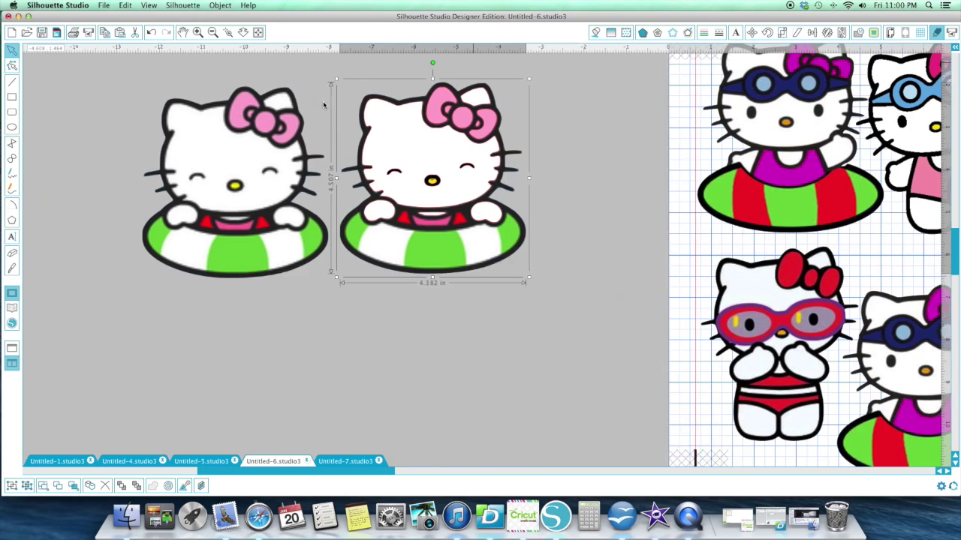
click(199, 32)
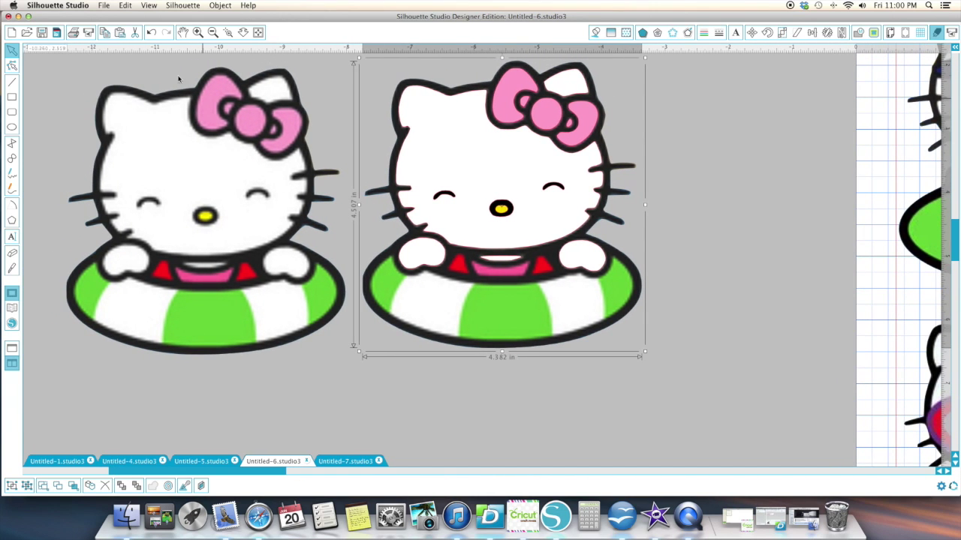
click(198, 33)
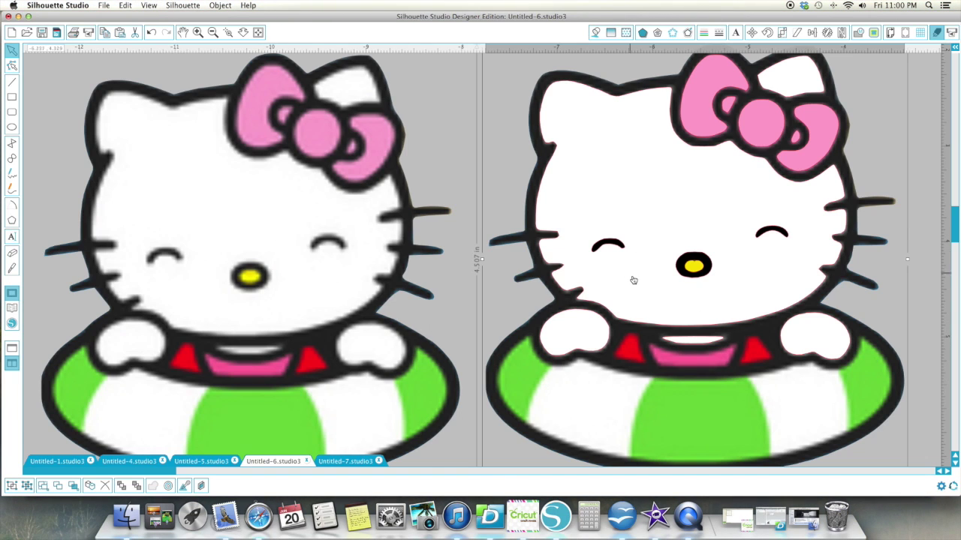
key(Down)
key(Left)
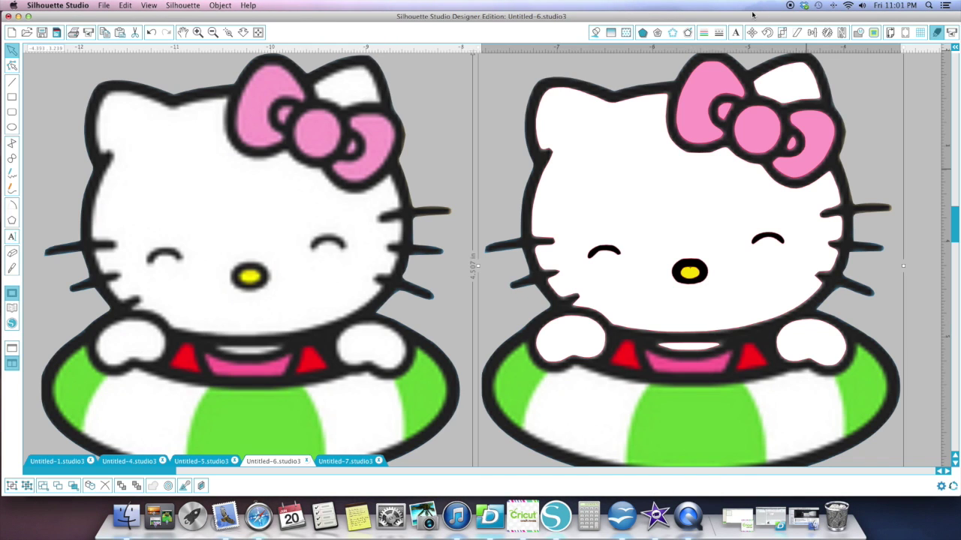
drag(748, 13, 750, 12)
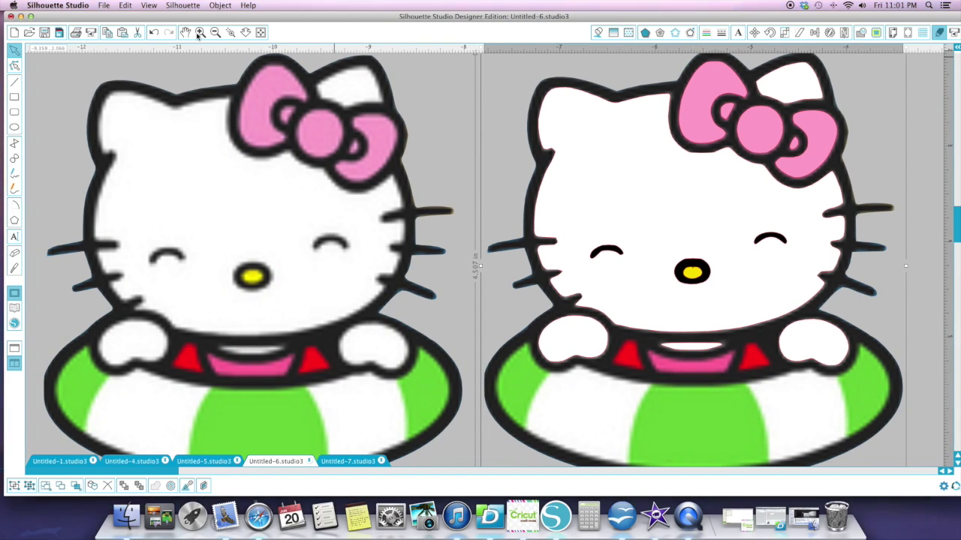
click(215, 33)
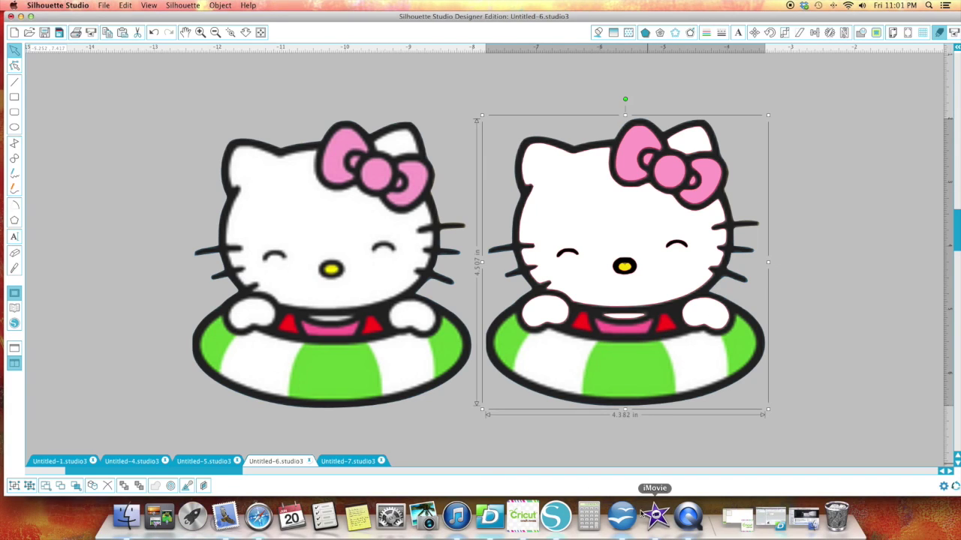
right_click(691, 521)
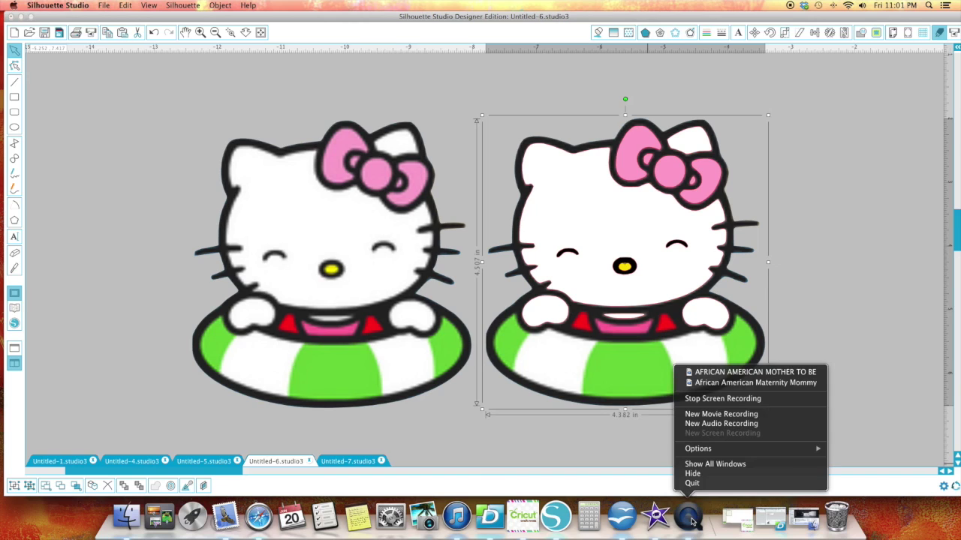
Quit QuickTime Player and save its screen recording in Documents under the name "How to clarify a blurry image".
click(692, 484)
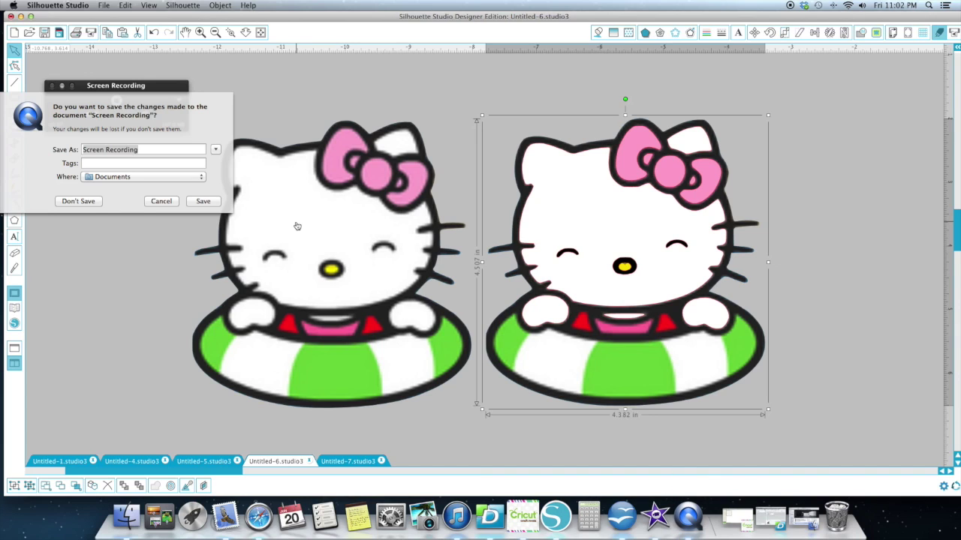
click(148, 153)
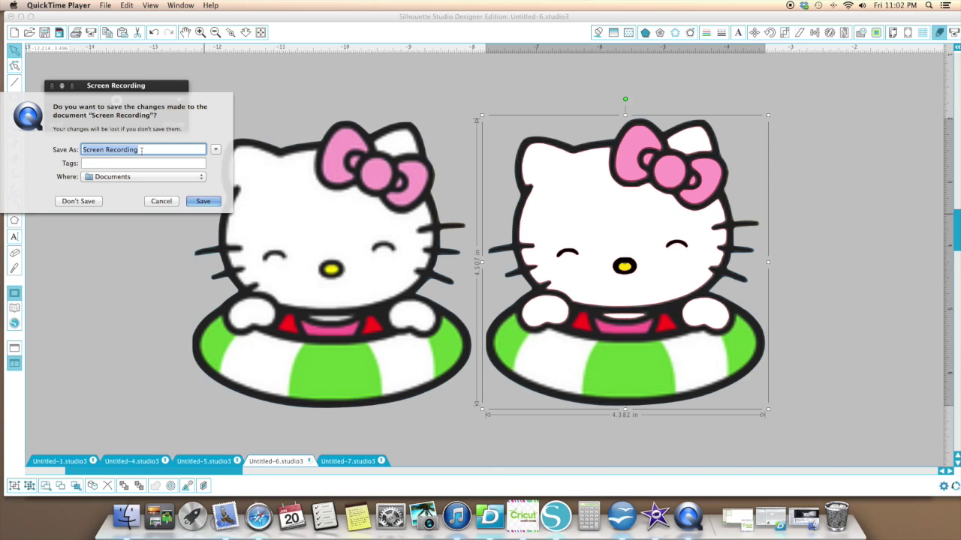
text(How )
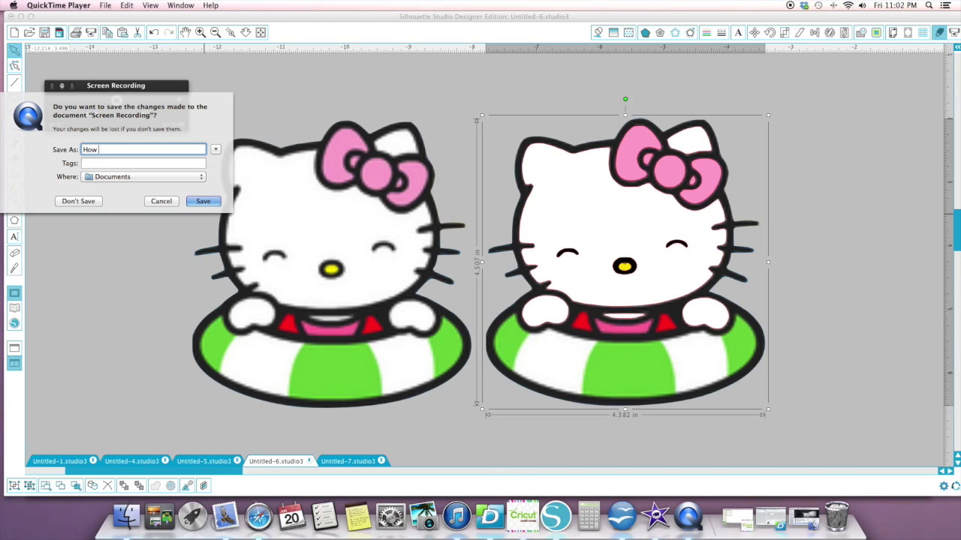
text(to c)
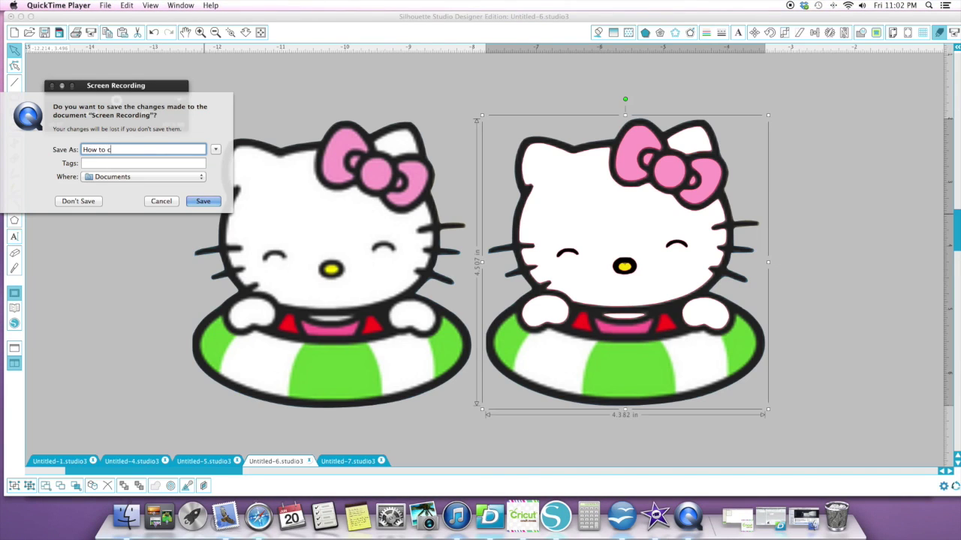
text(larify an )
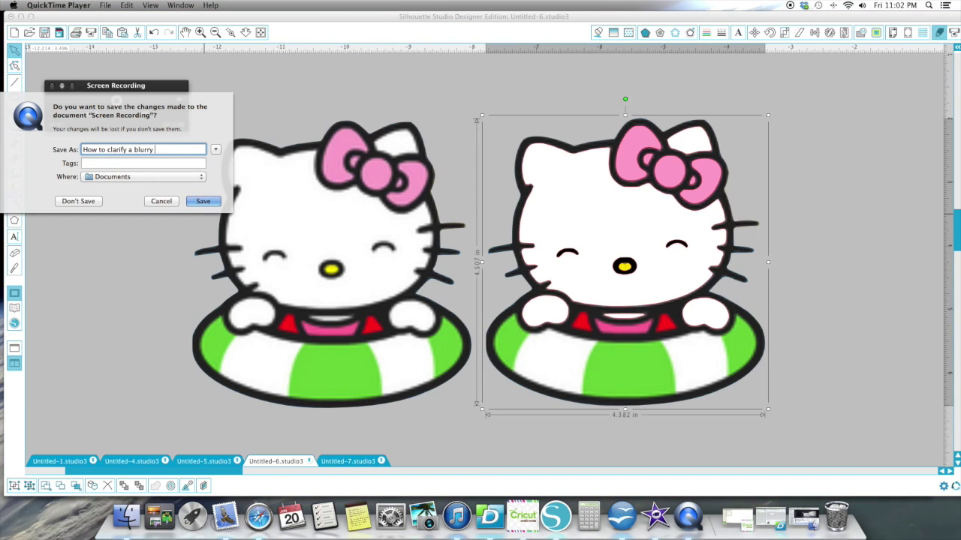
text(blurry image)
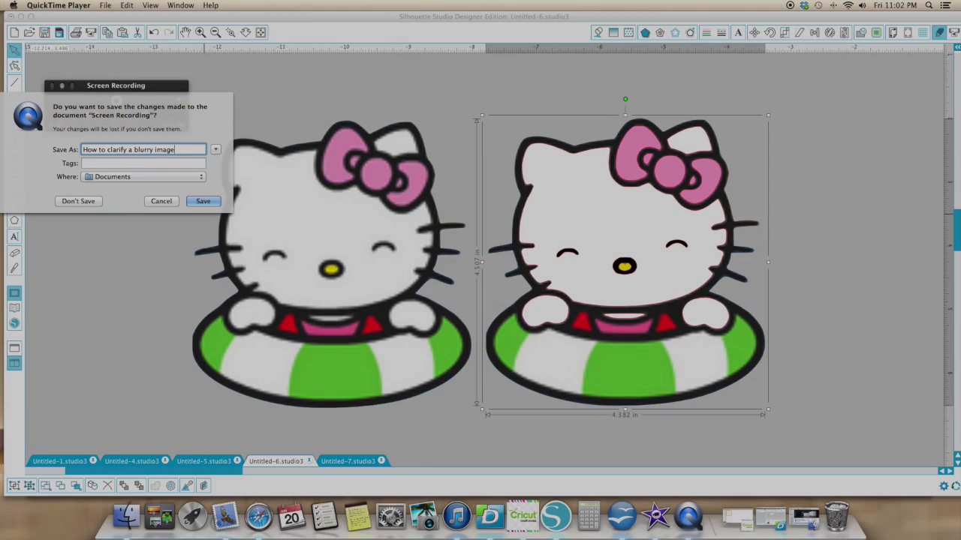
click(210, 199)
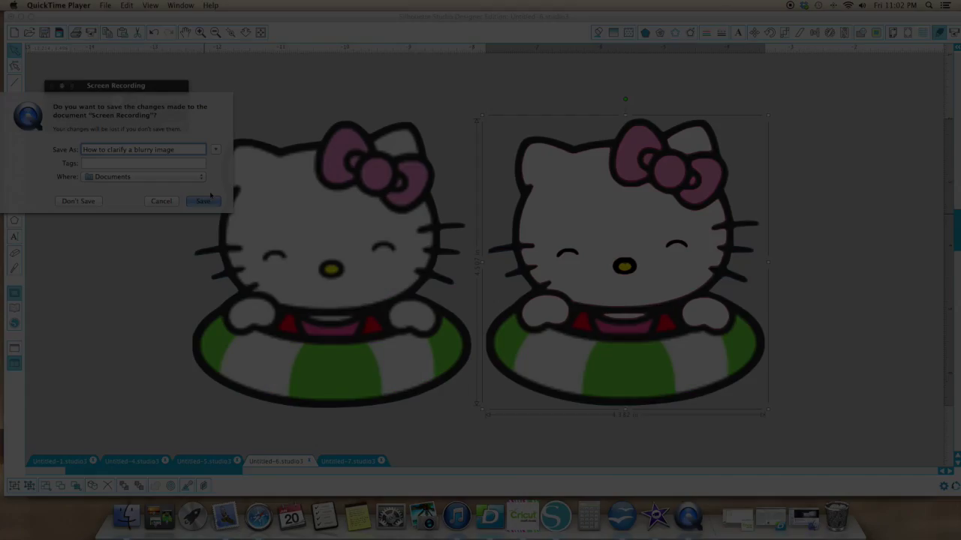